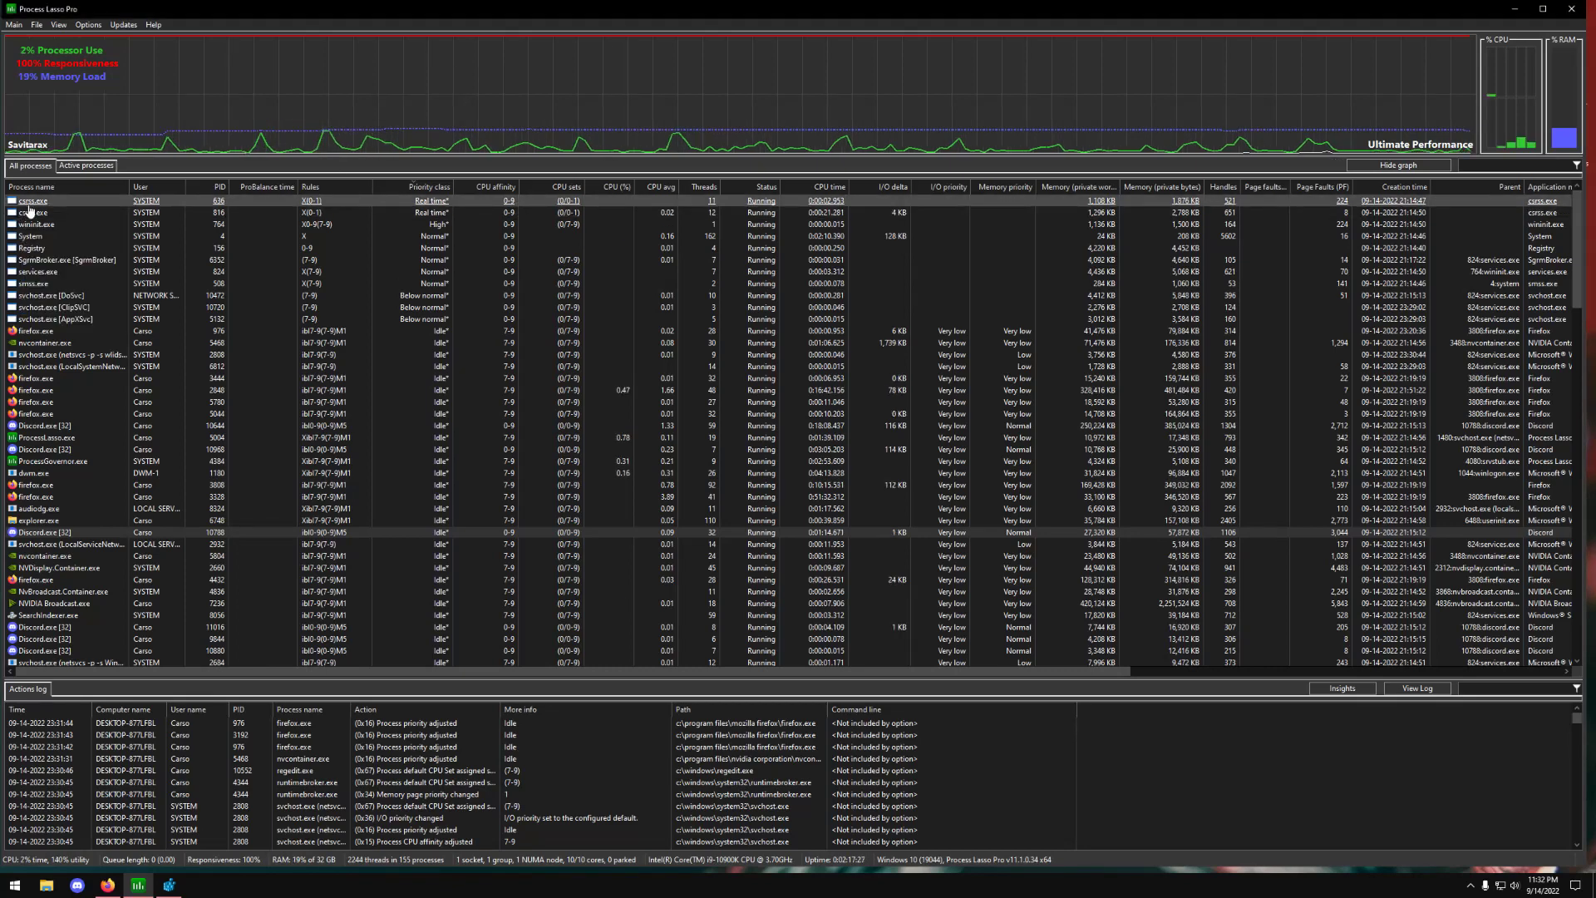
# - Switch to Firefox and read the Google results on what csrss.exe does and how it affects mouse input
pyautogui.moveTo(29, 213)
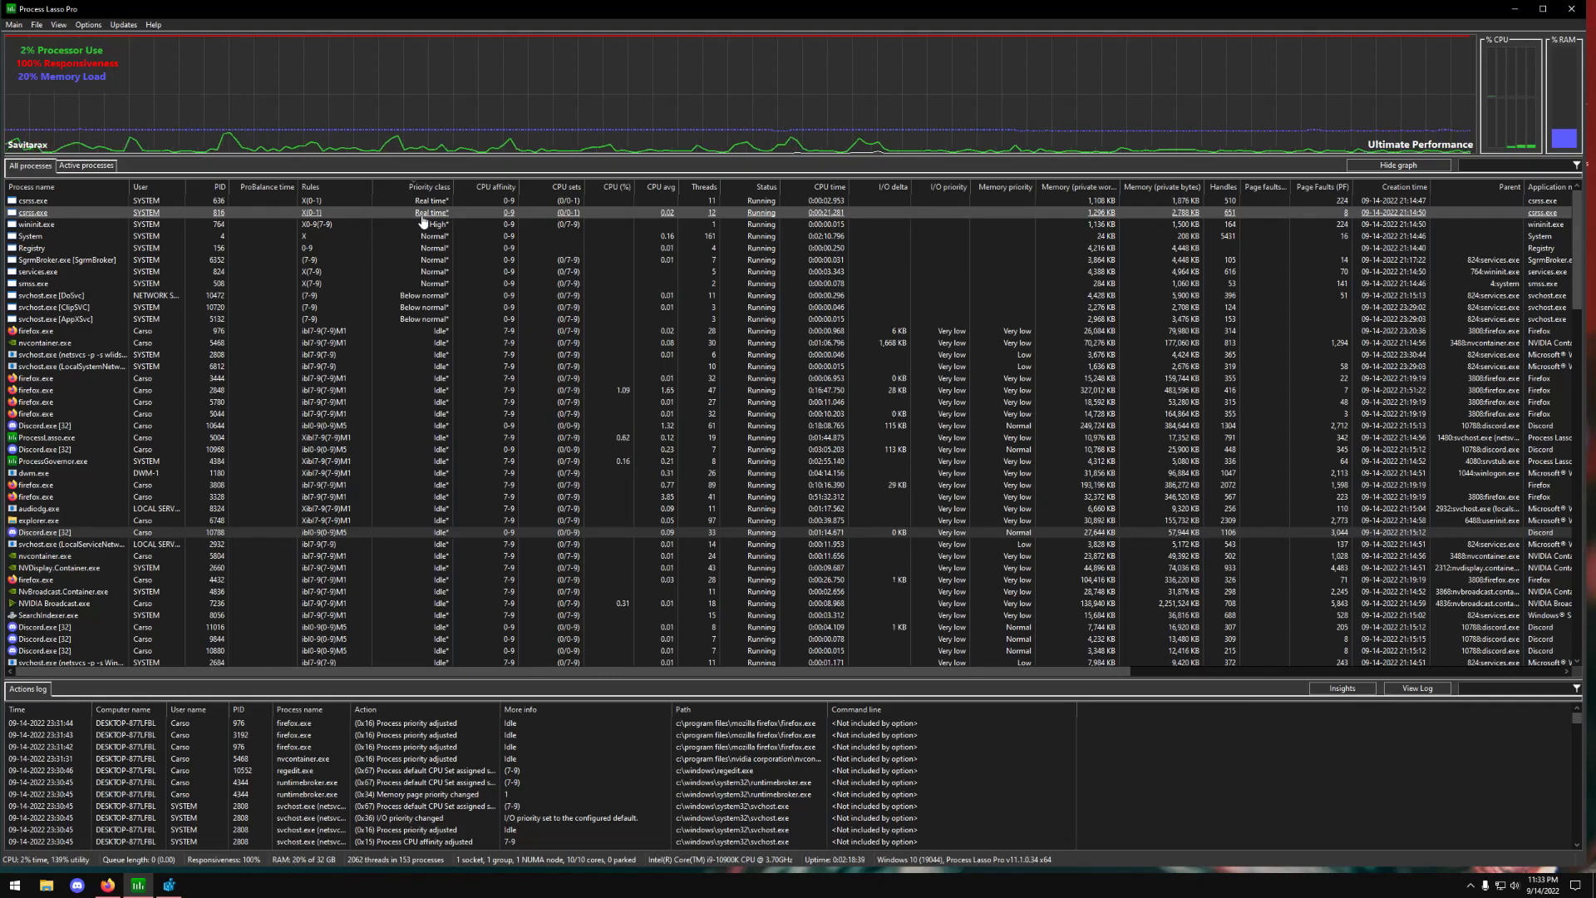
pyautogui.click(106, 888)
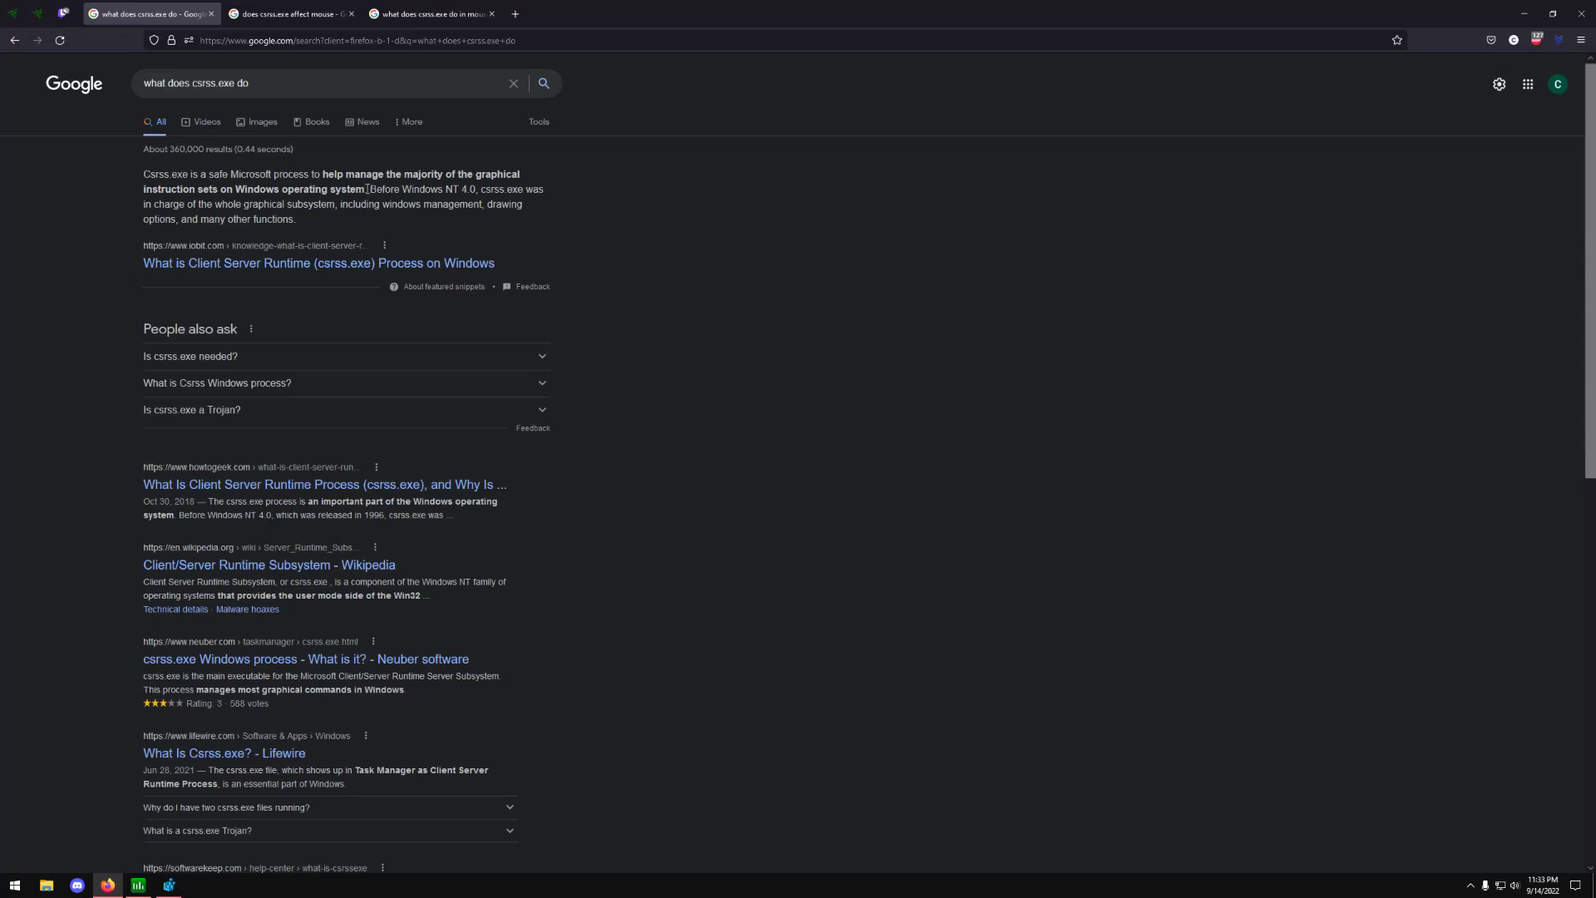
pyautogui.click(316, 6)
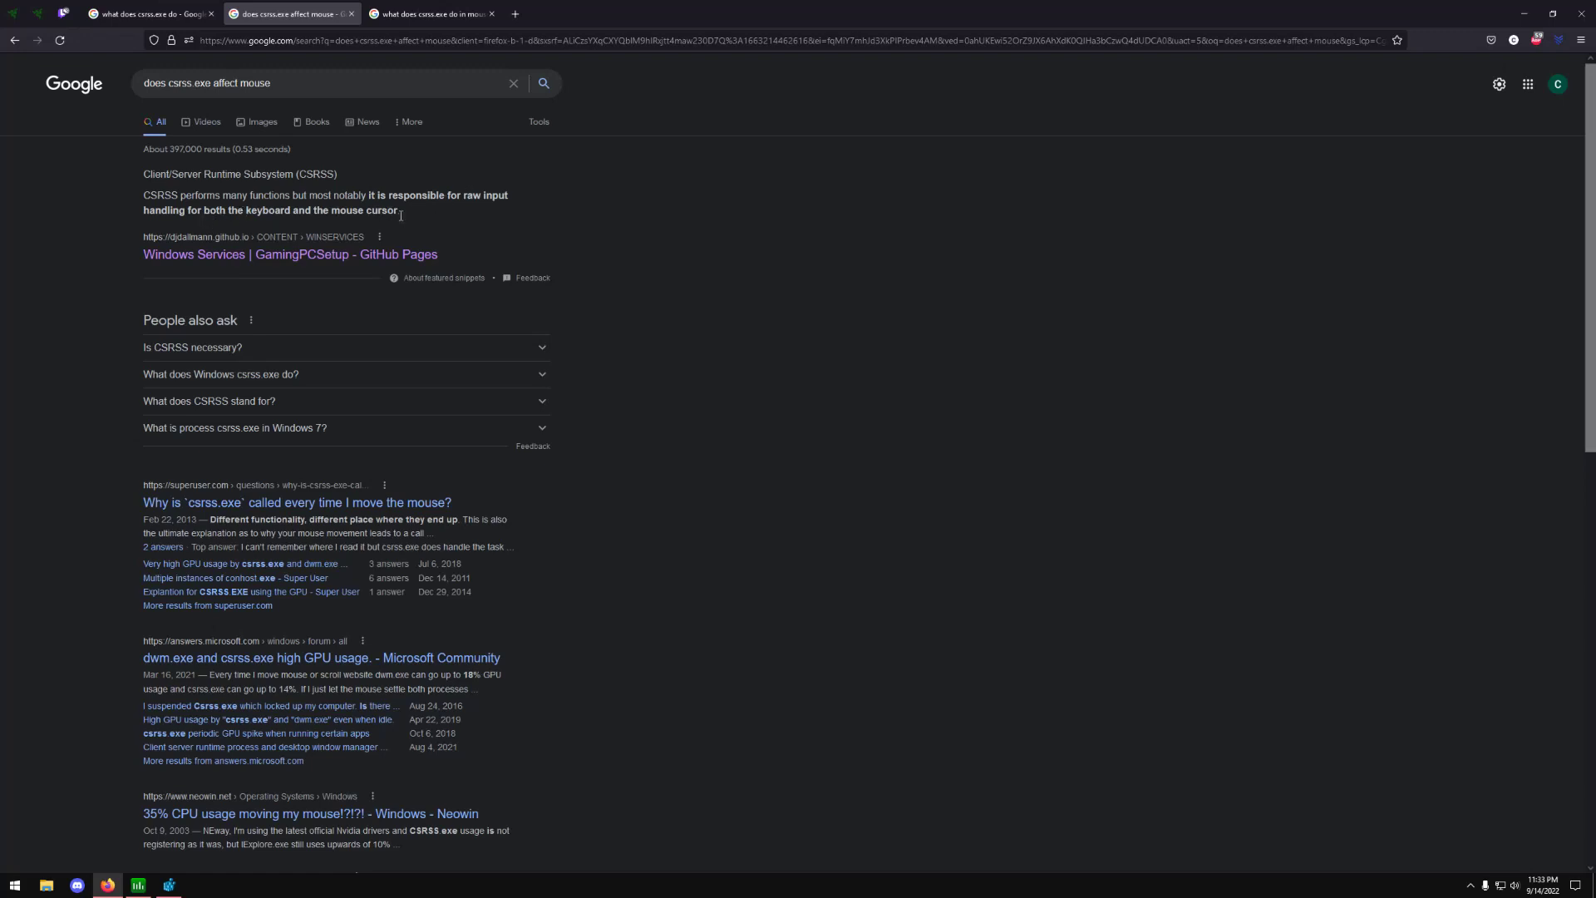
pyautogui.click(428, 5)
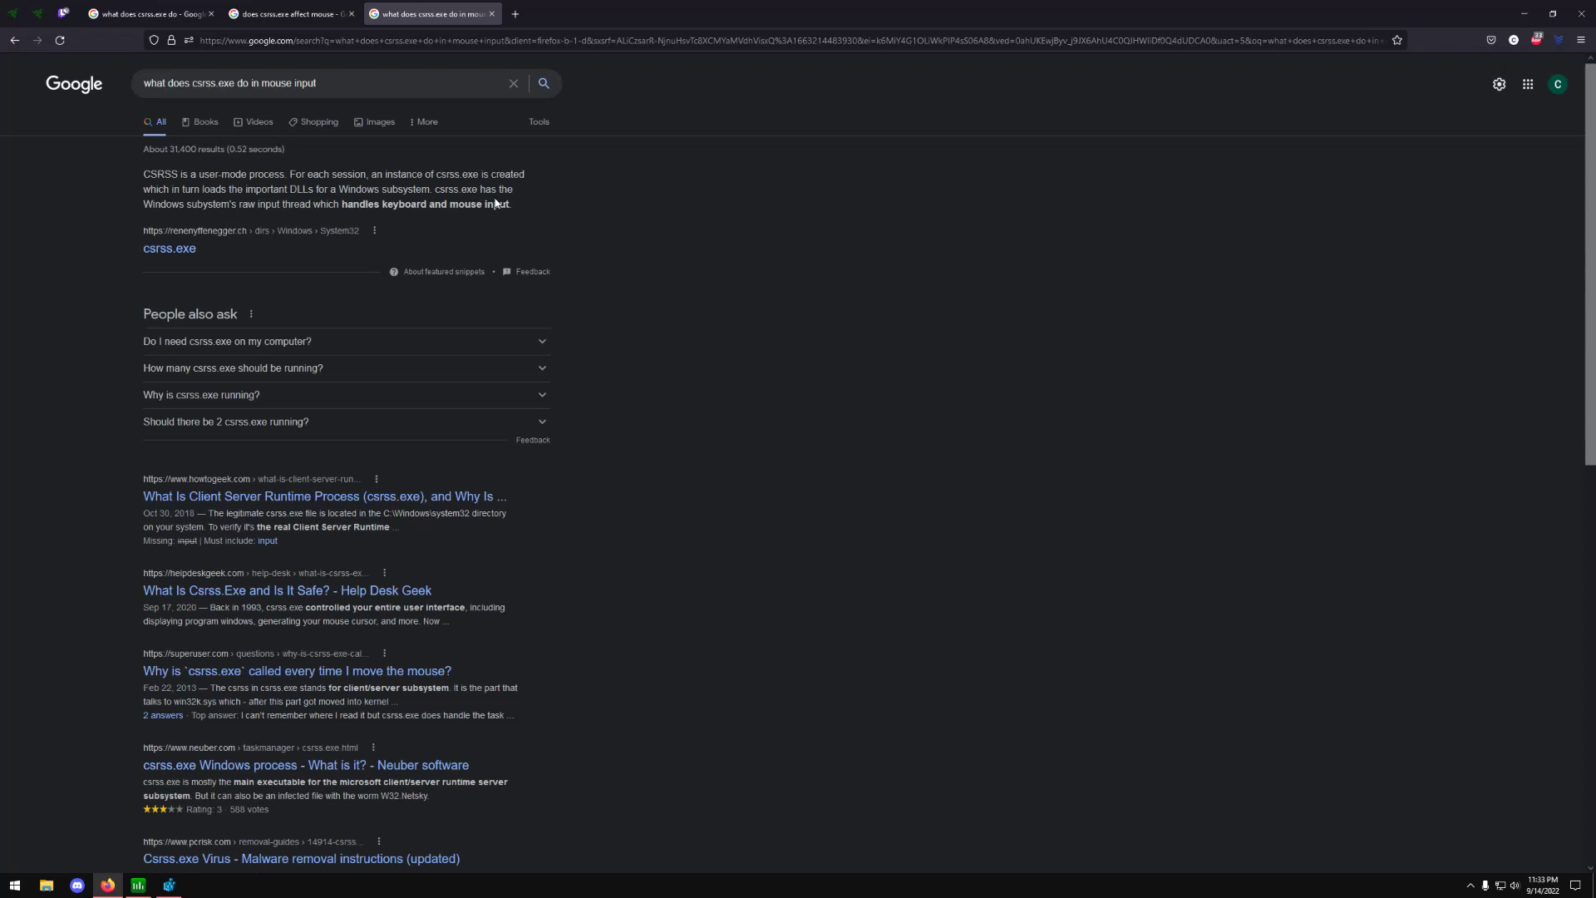
pyautogui.click(304, 6)
pyautogui.click(456, 7)
# - Close the two search tabs about csrss.exe and the mouse, and minimize the browser
pyautogui.click(491, 13)
pyautogui.click(352, 14)
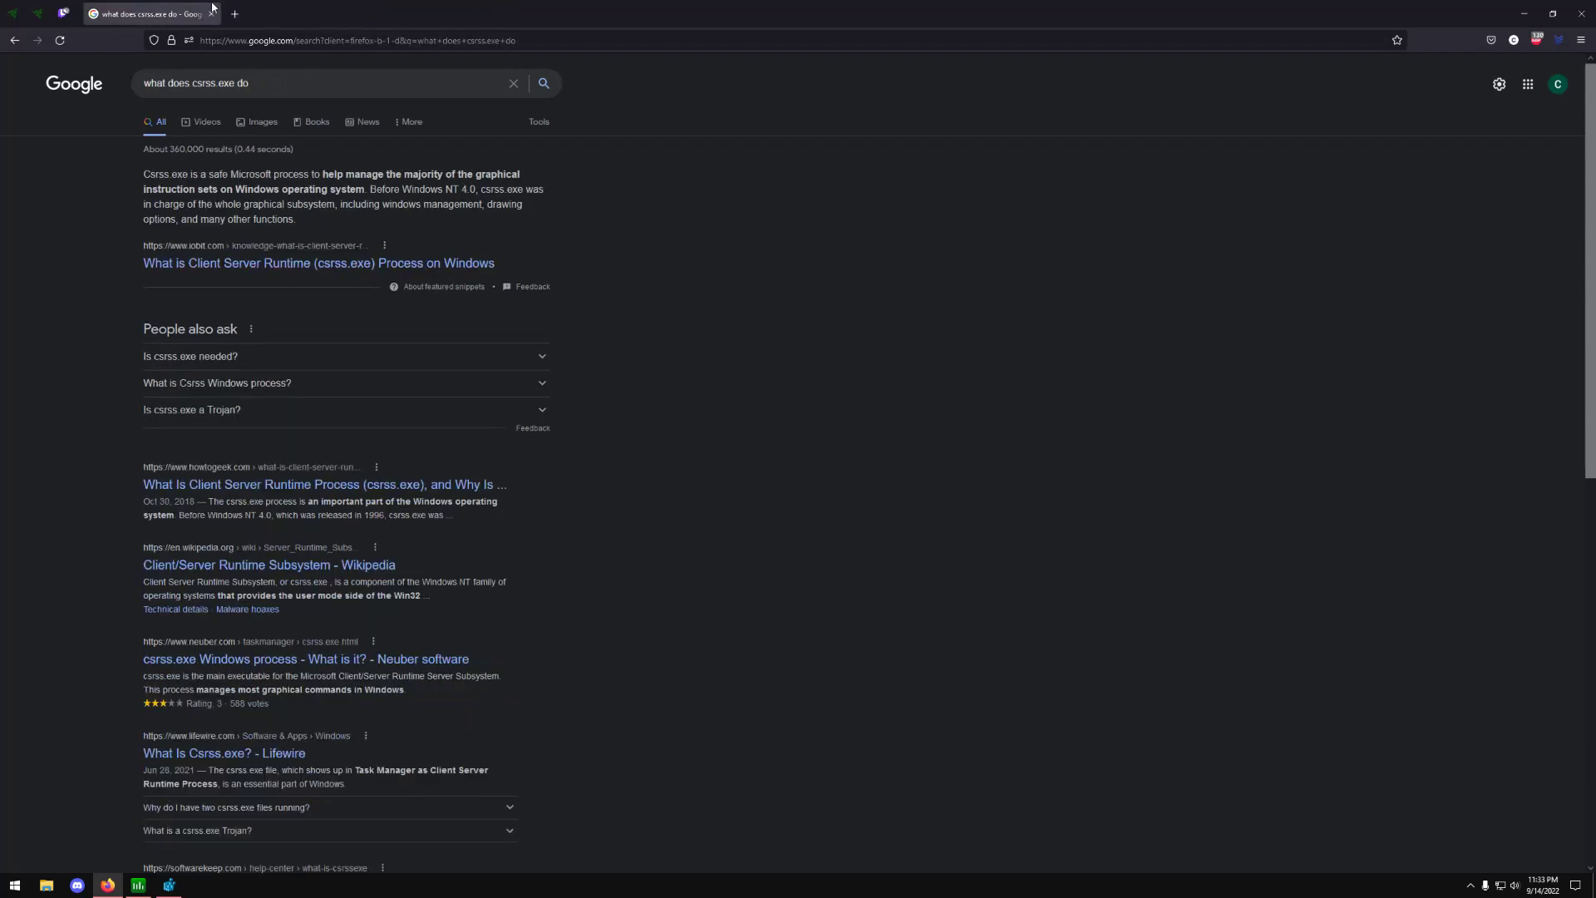
pyautogui.click(1518, 9)
# - Switch to the Registry Editor and highlight the full address path of csrss.exe's PerfOptions key
pyautogui.press('super')
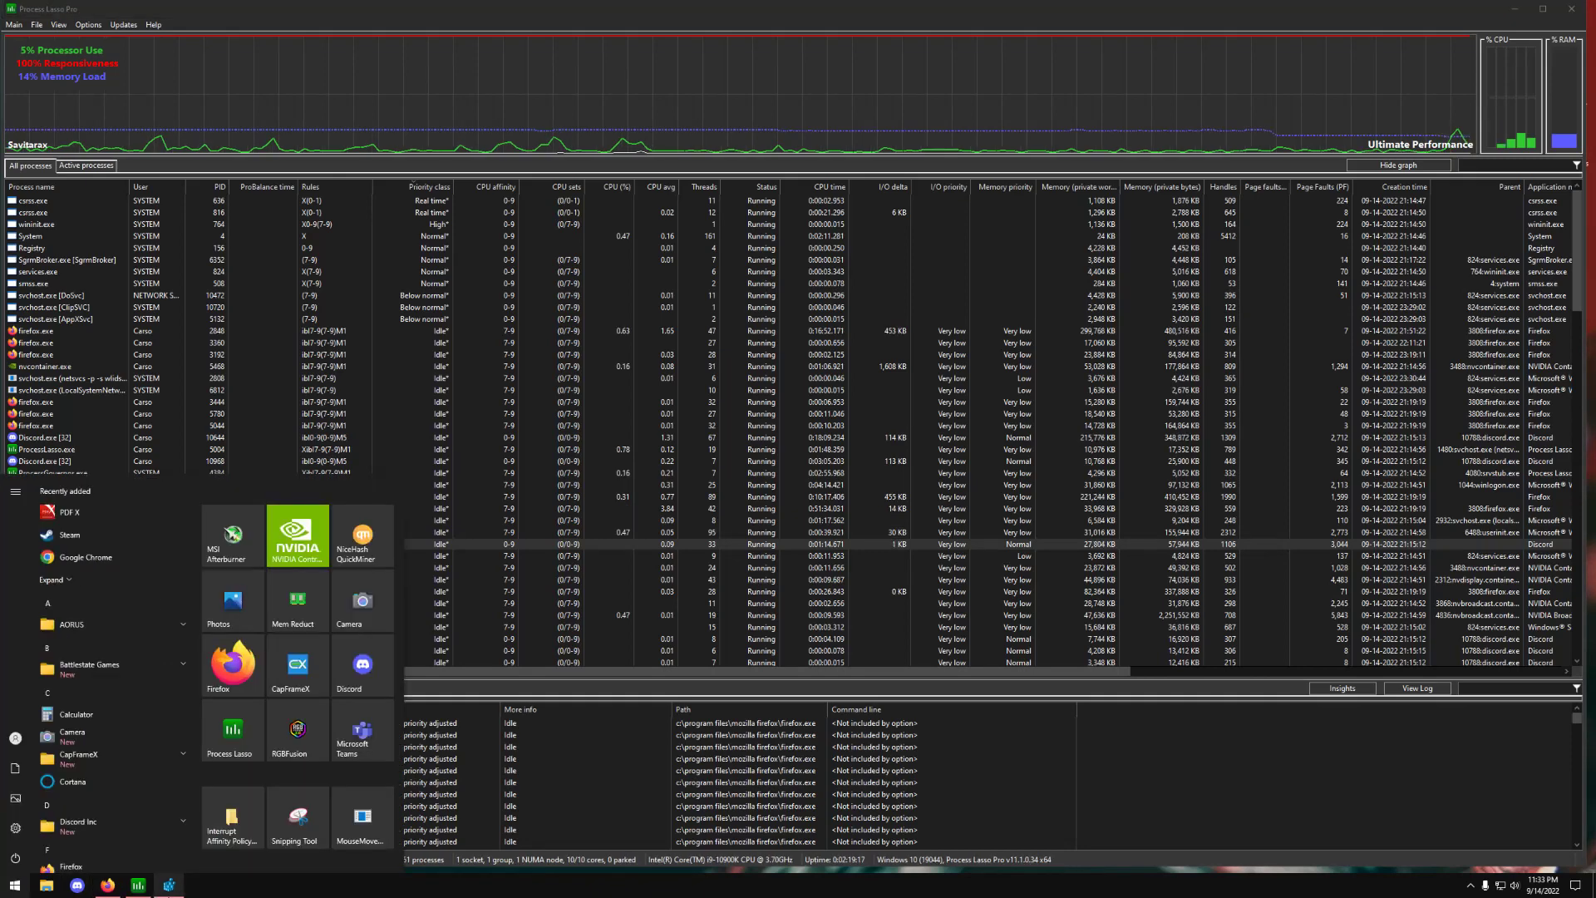
pyautogui.click(170, 888)
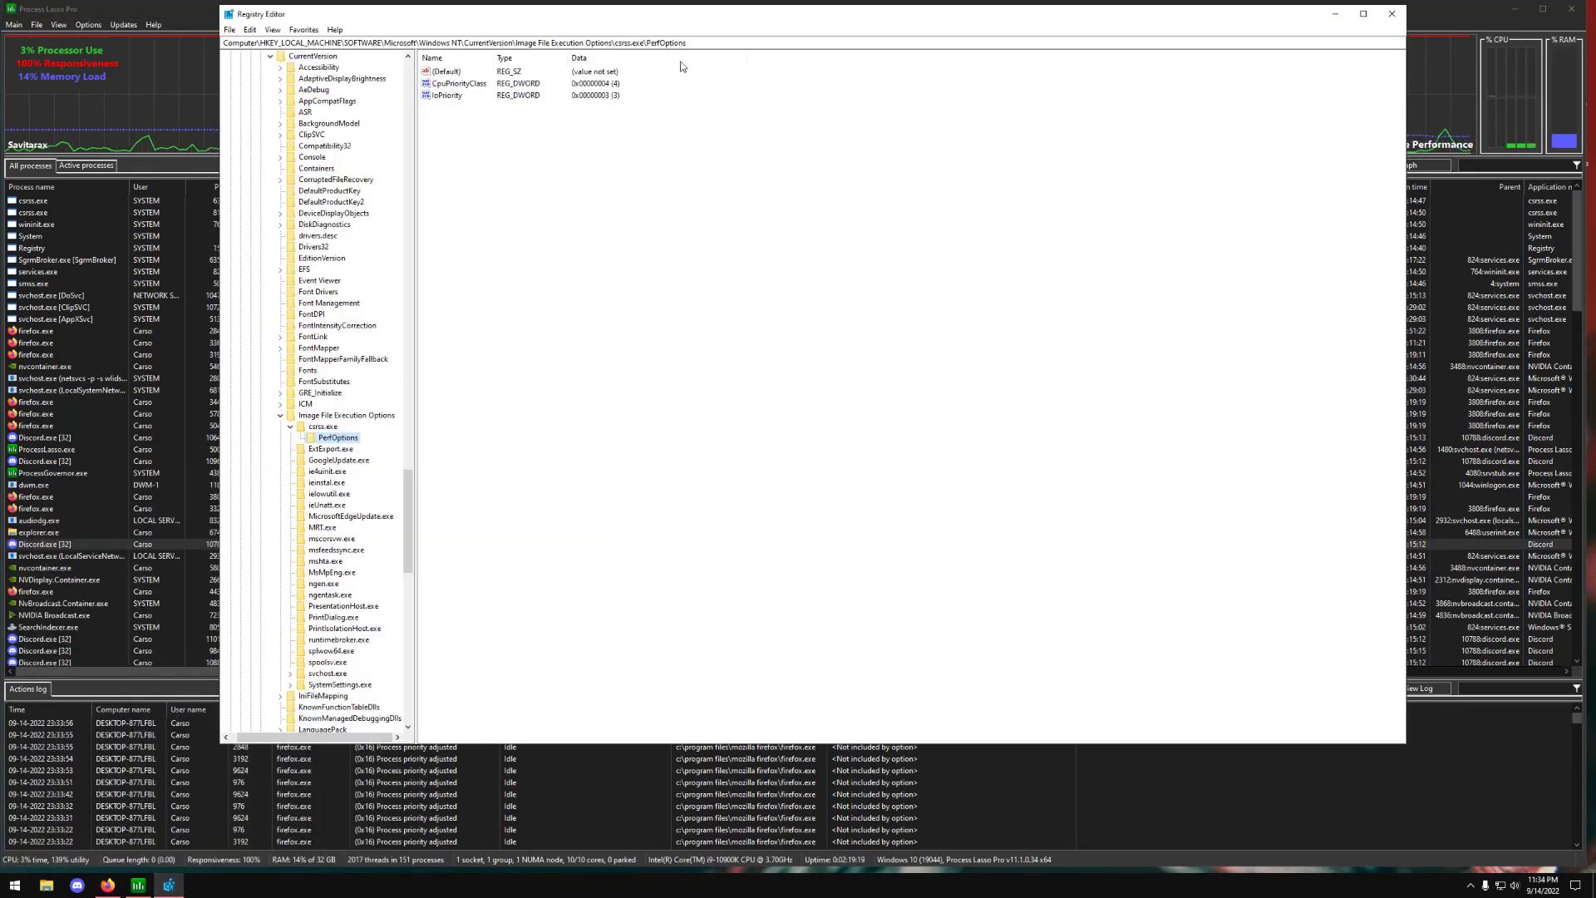
pyautogui.moveTo(688, 42); pyautogui.dragTo(219, 42)
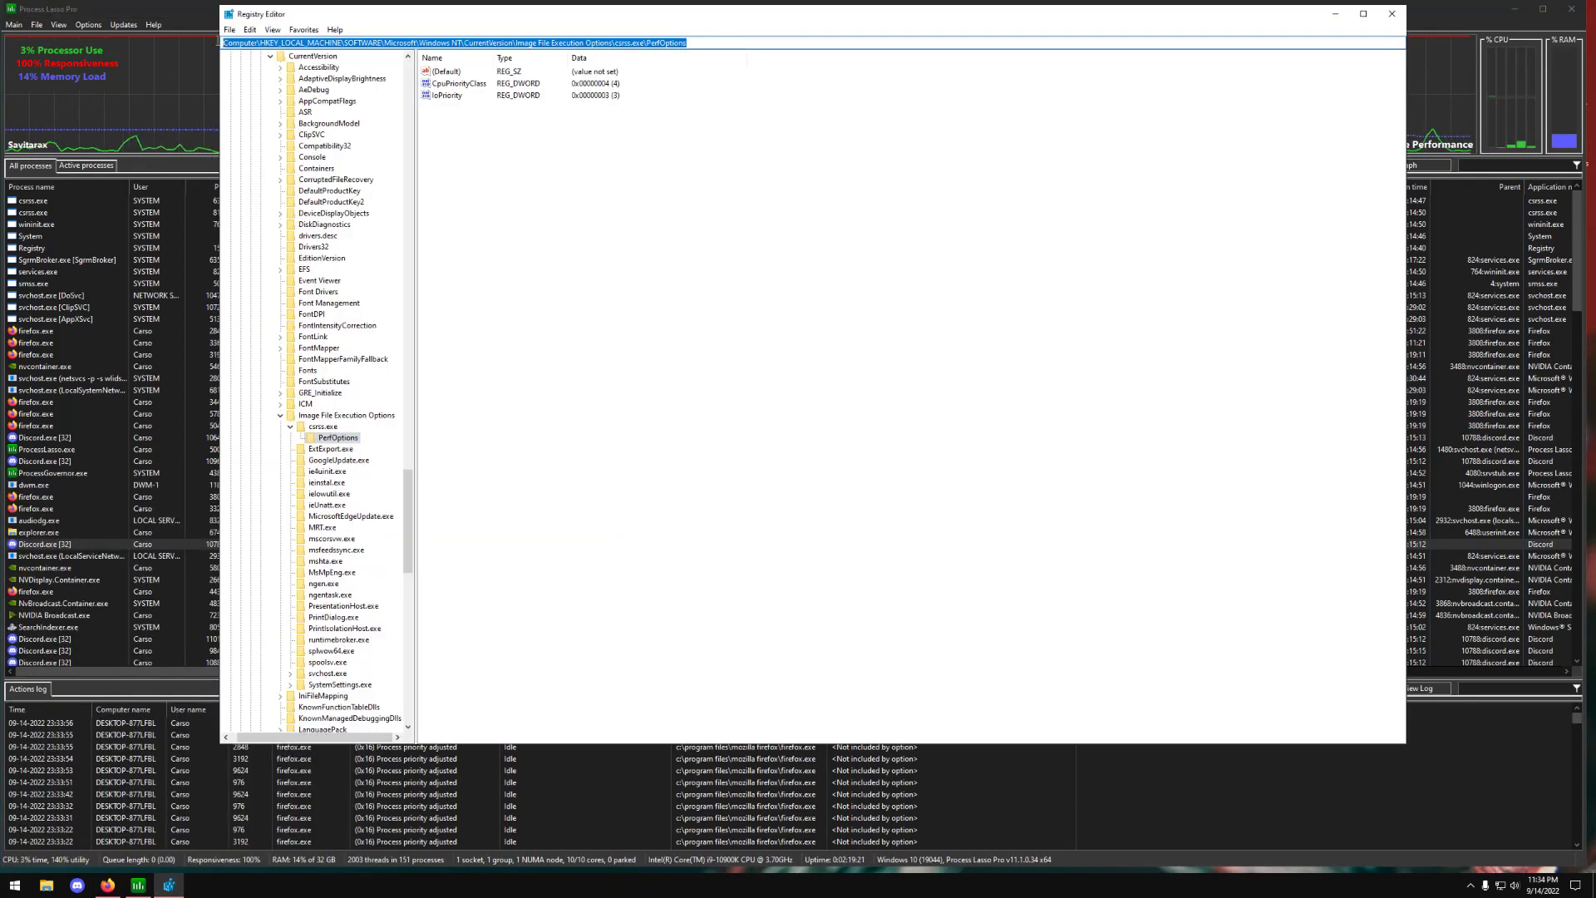
# - Return to the top of the registry tree and expand HKEY_LOCAL_MACHINE, SOFTWARE and Microsoft
pyautogui.moveTo(402, 543); pyautogui.dragTo(395, 133)
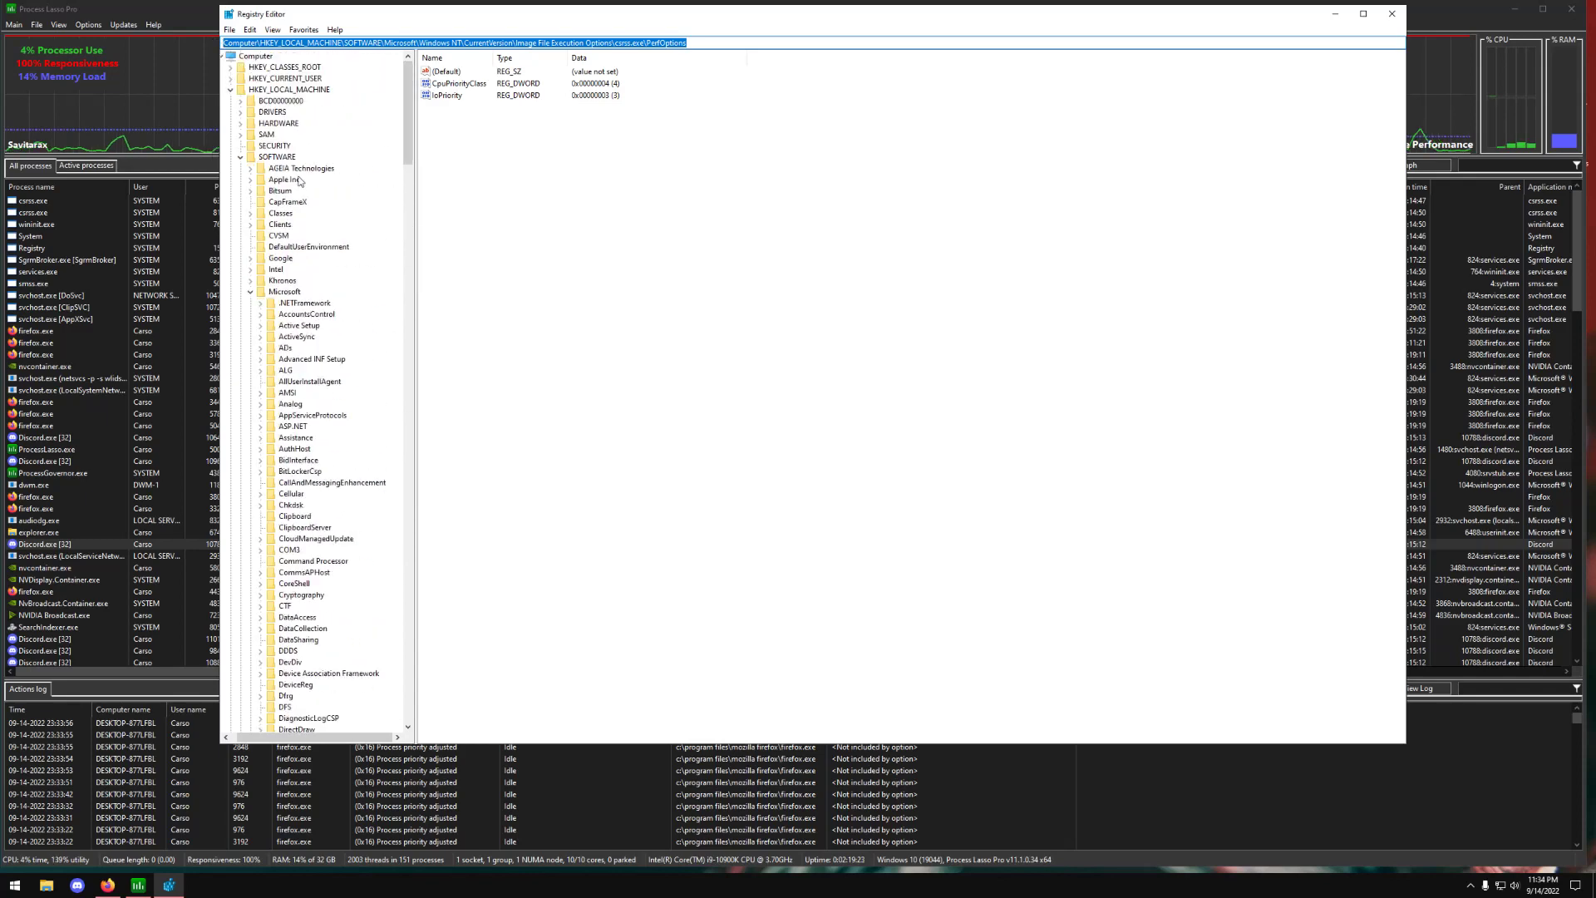
pyautogui.click(233, 90)
pyautogui.click(233, 89)
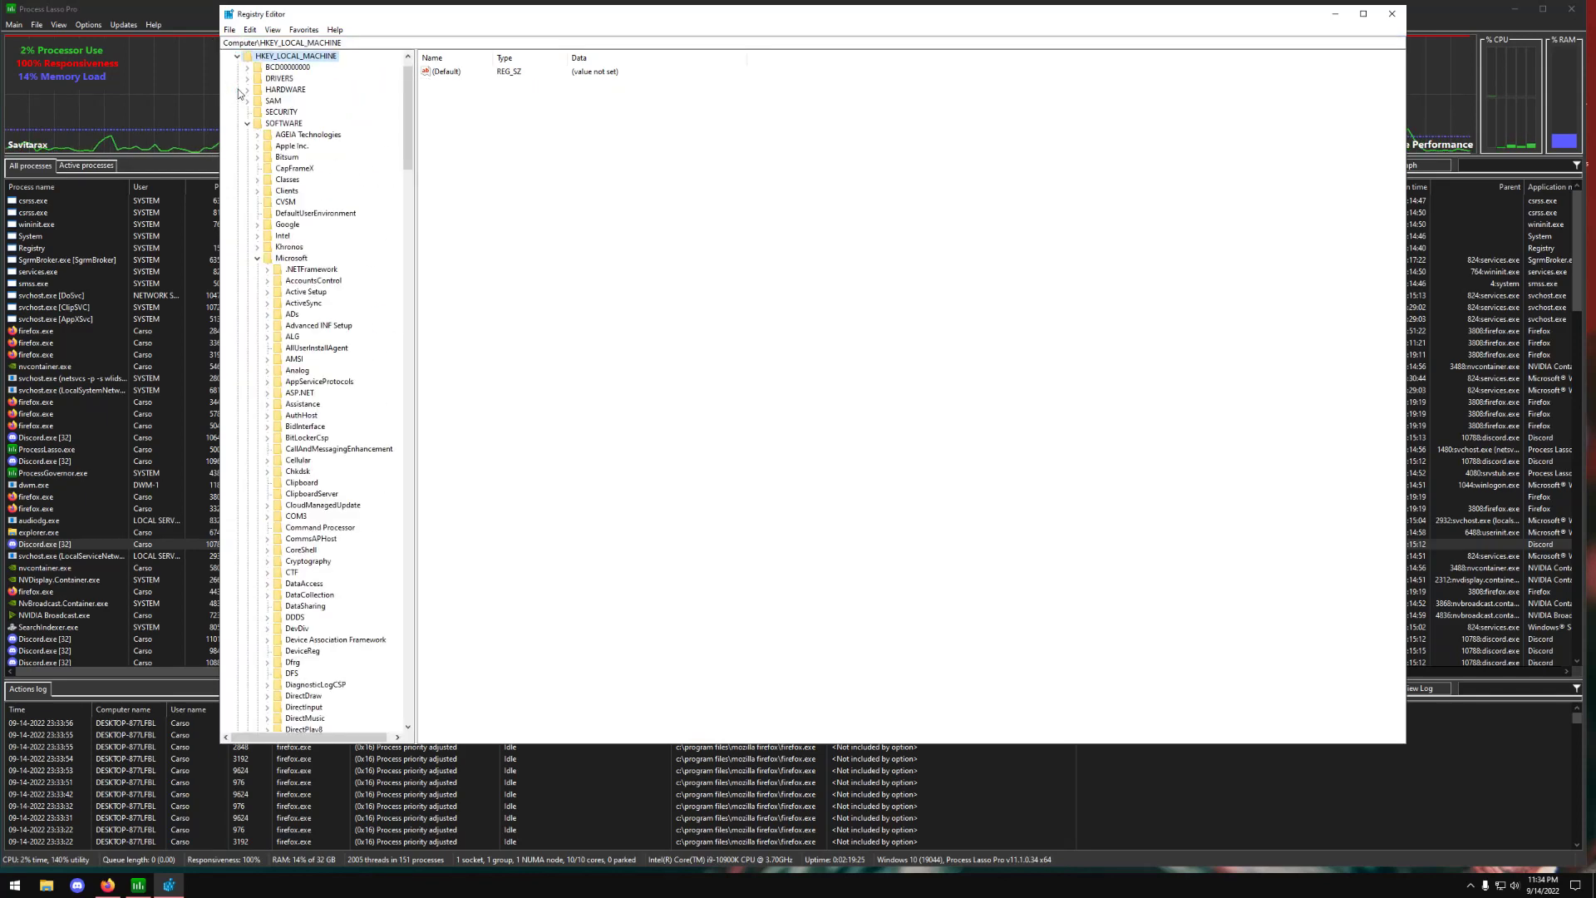
pyautogui.click(247, 123)
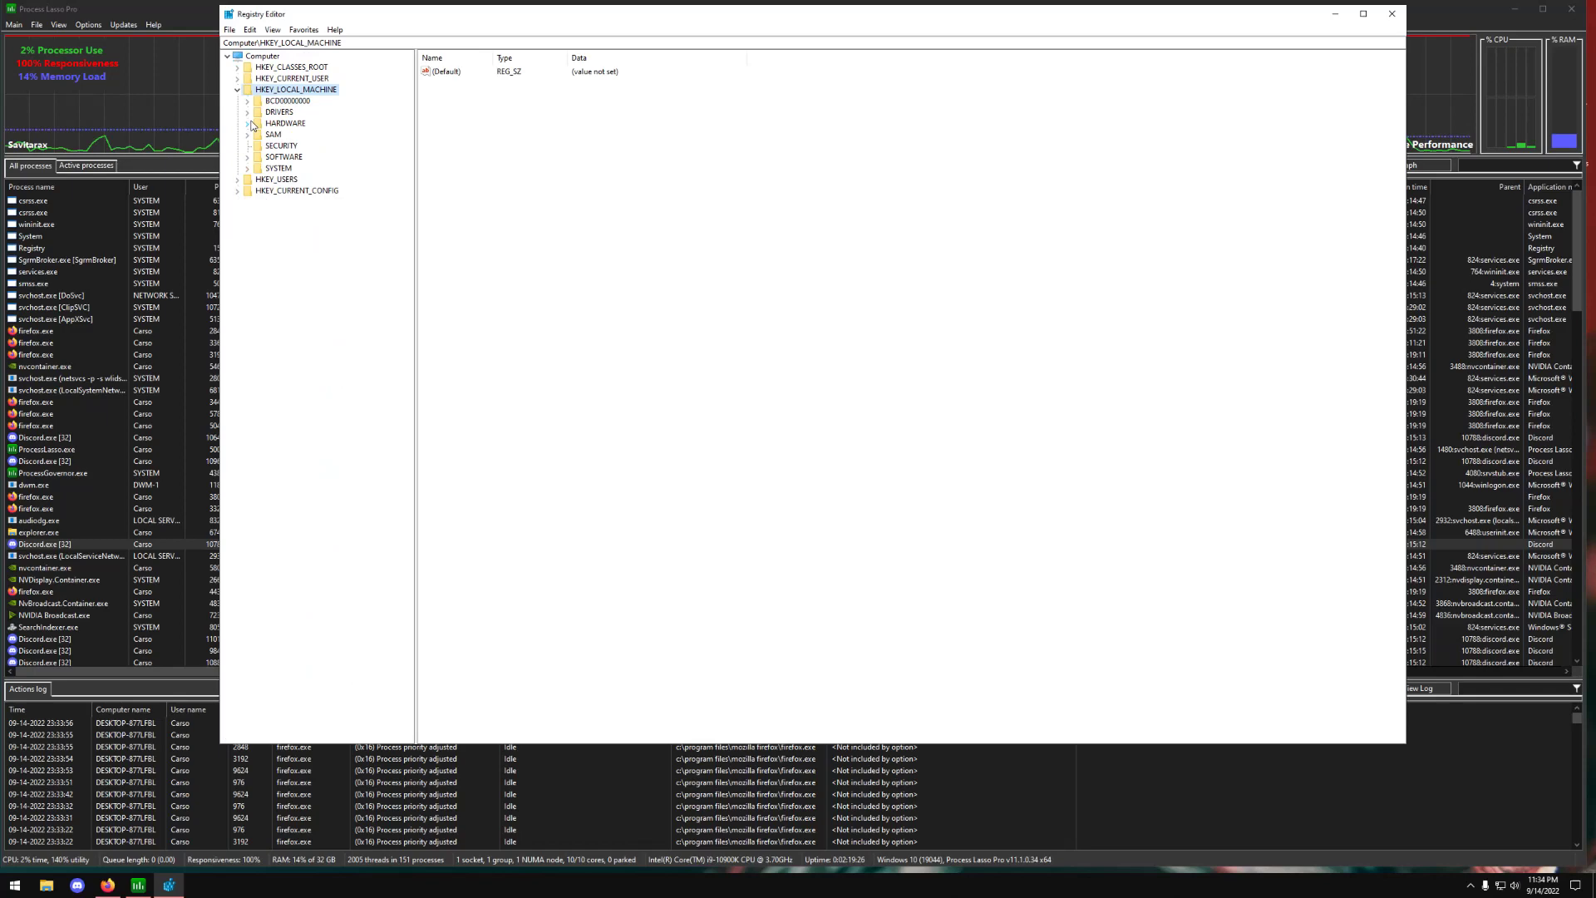
pyautogui.click(247, 158)
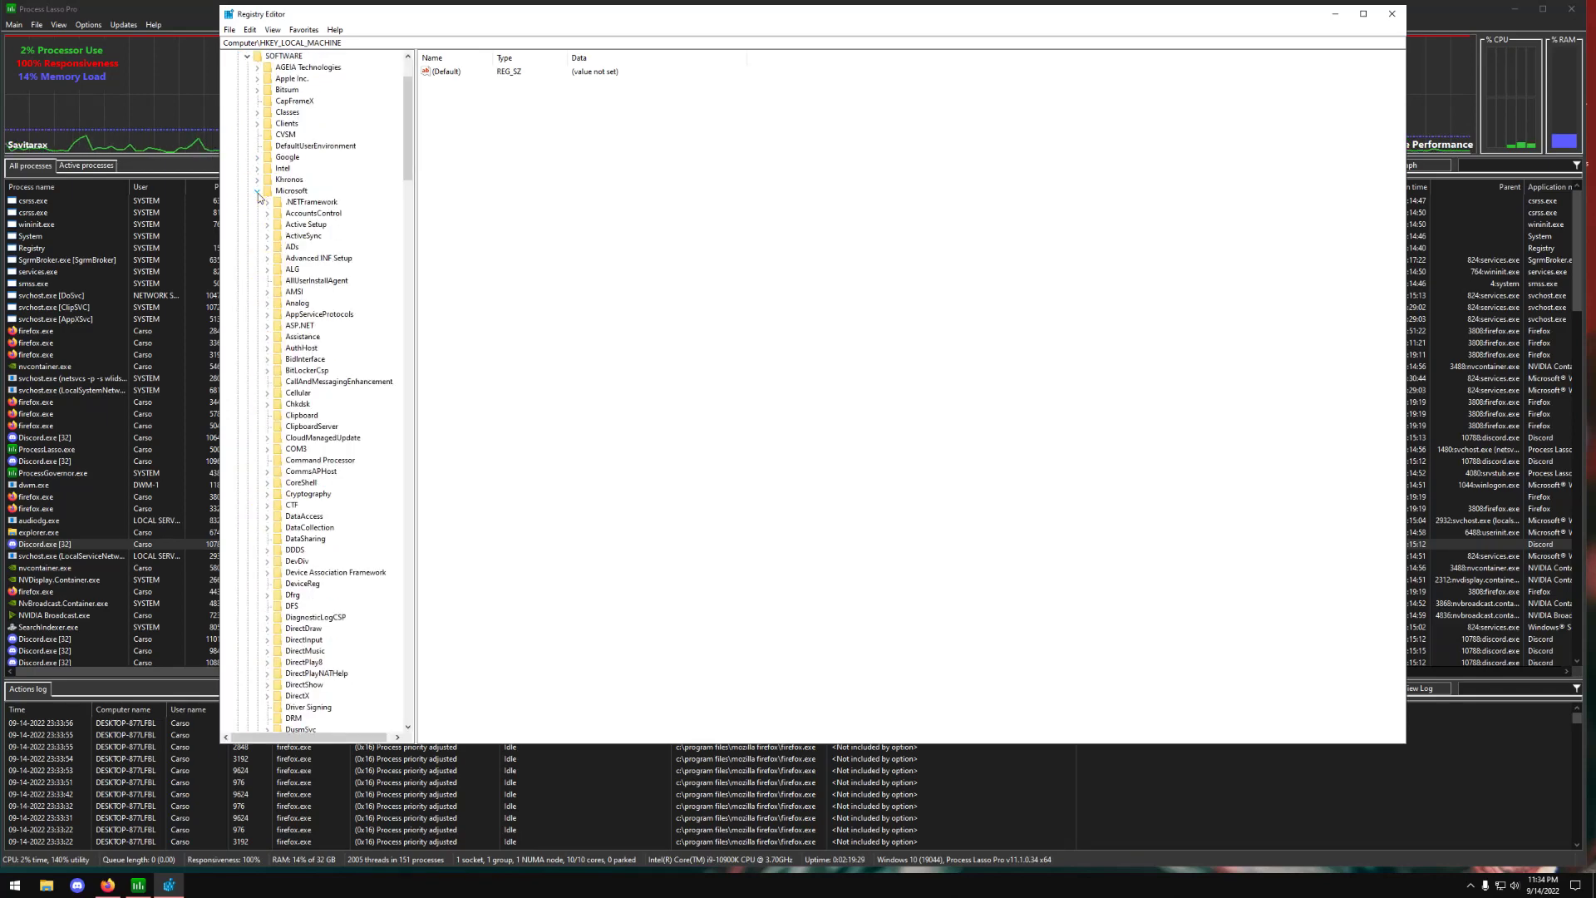
pyautogui.click(258, 197)
pyautogui.click(258, 292)
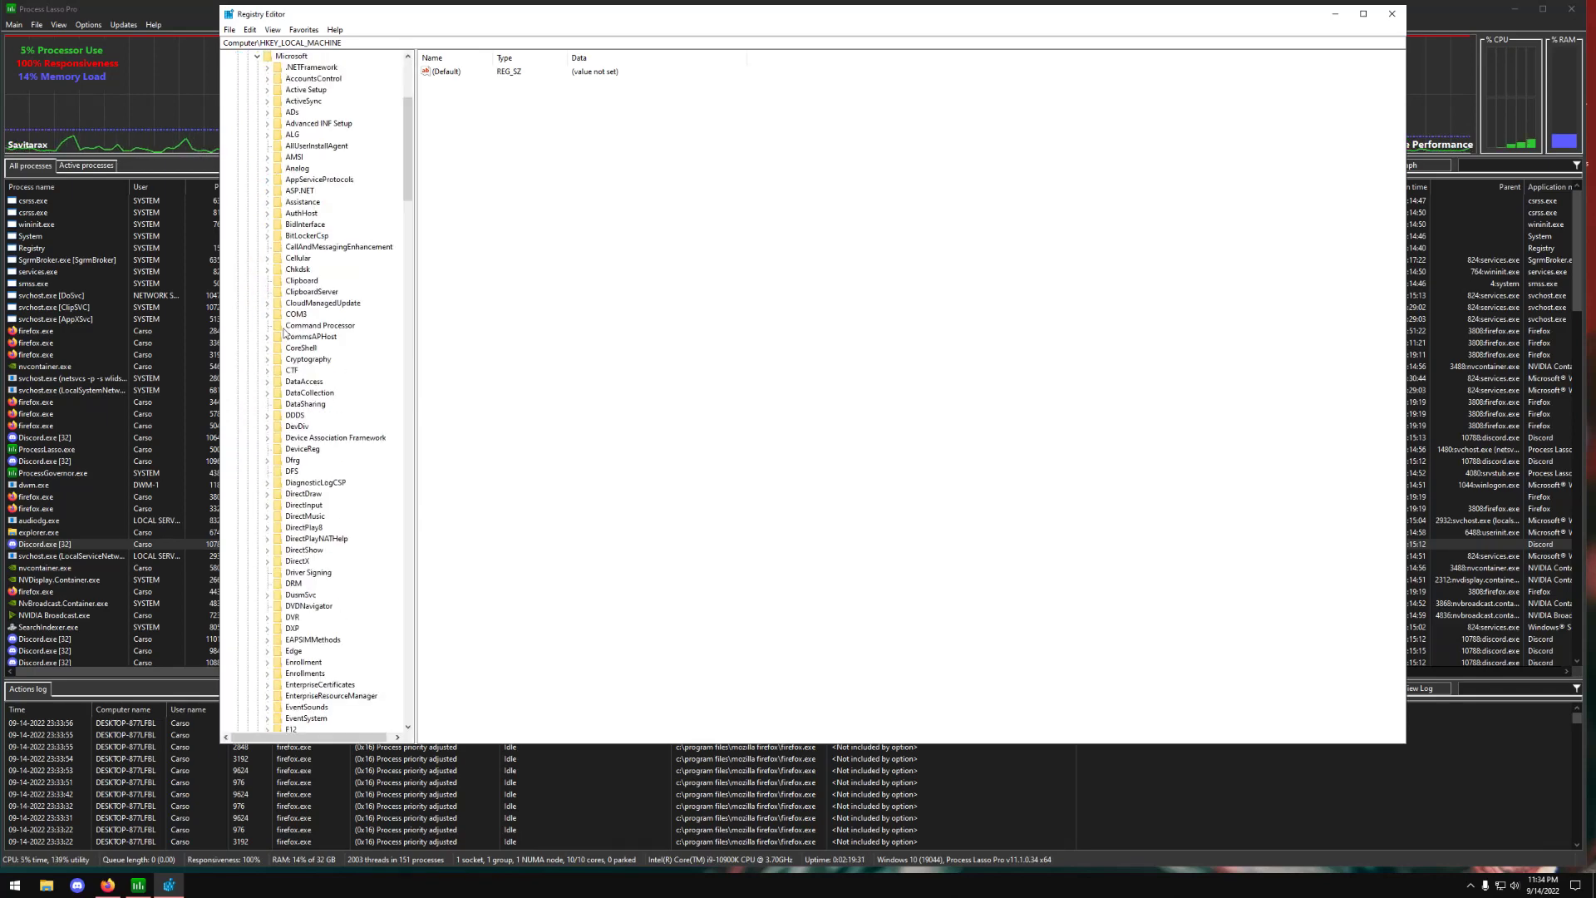
# - Locate the Image File Execution Options key under Windows NT\CurrentVersion within the Microsoft key
pyautogui.scroll(-20, 284, 332)
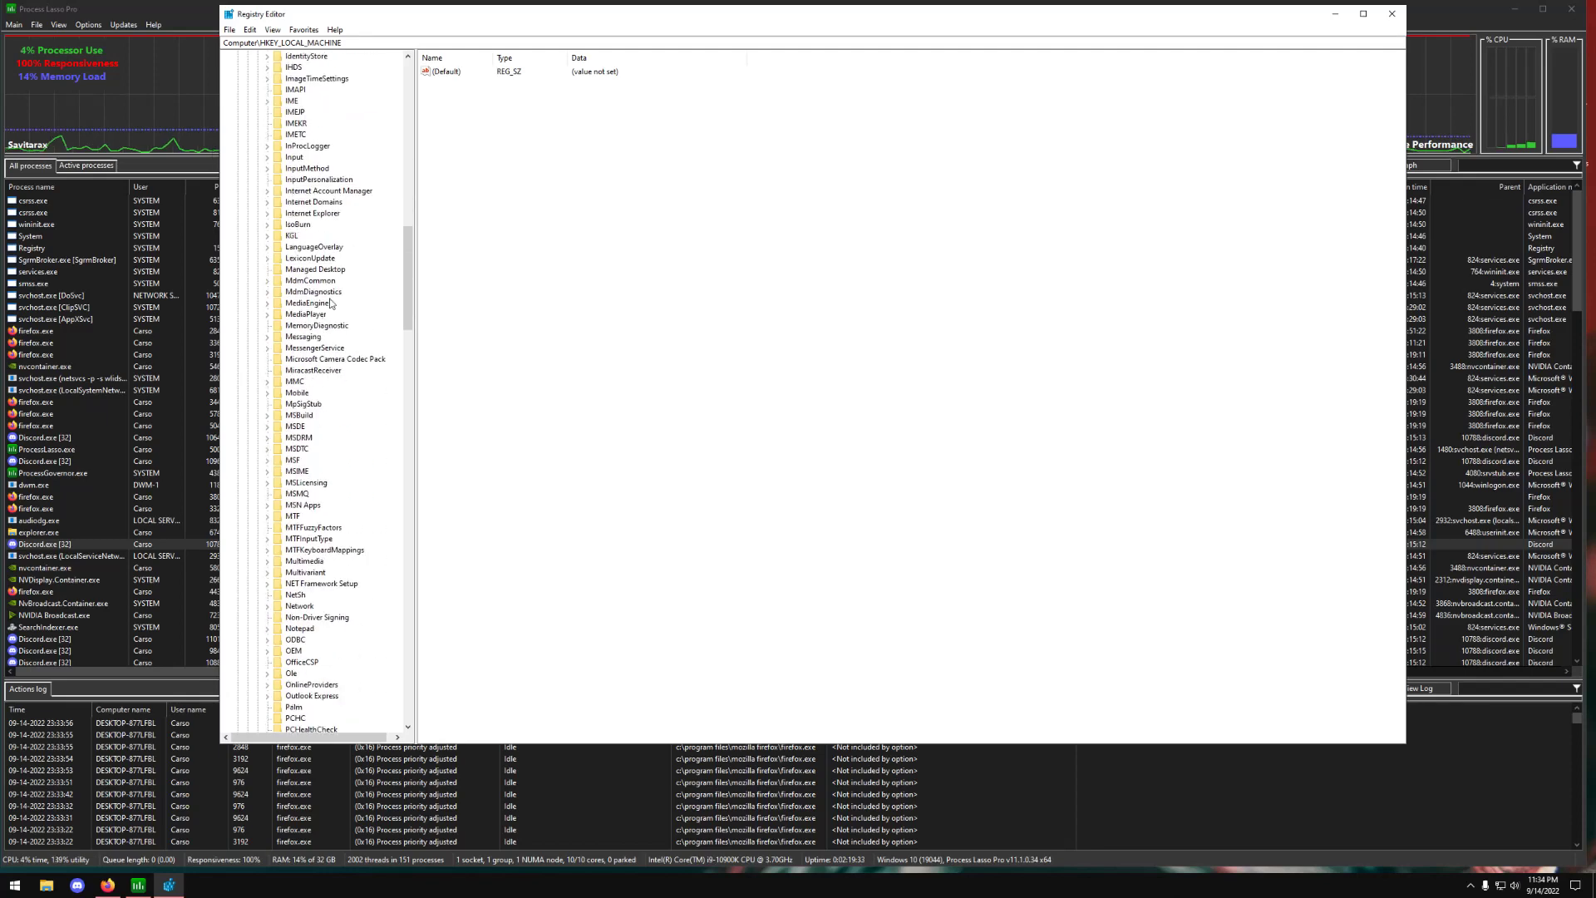
pyautogui.scroll(-20, 330, 304)
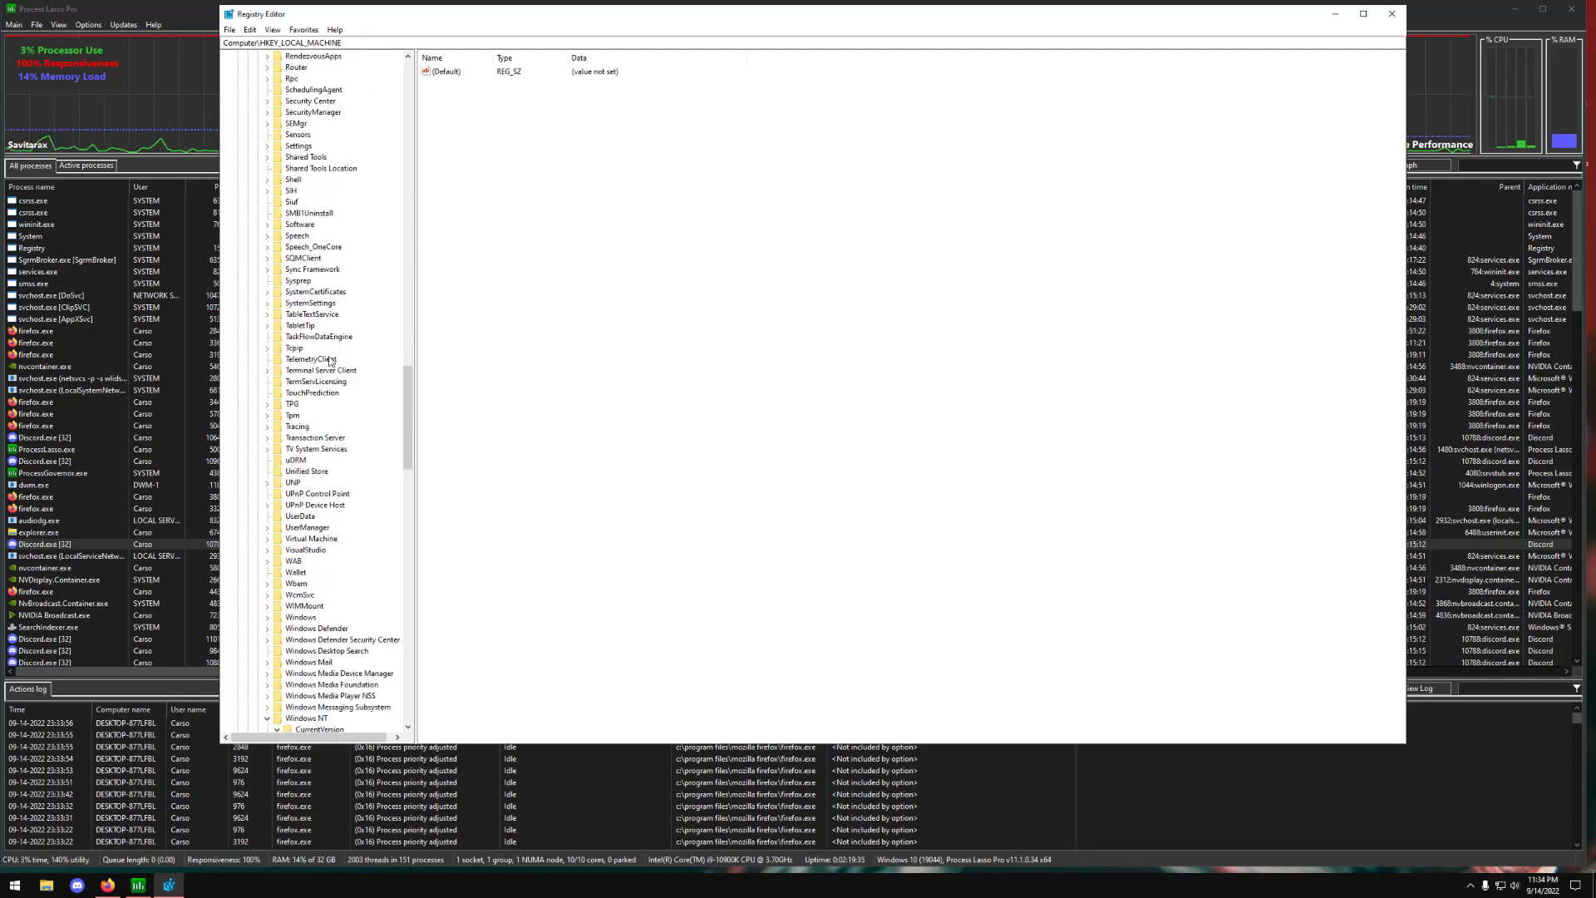
pyautogui.scroll(-11, 330, 361)
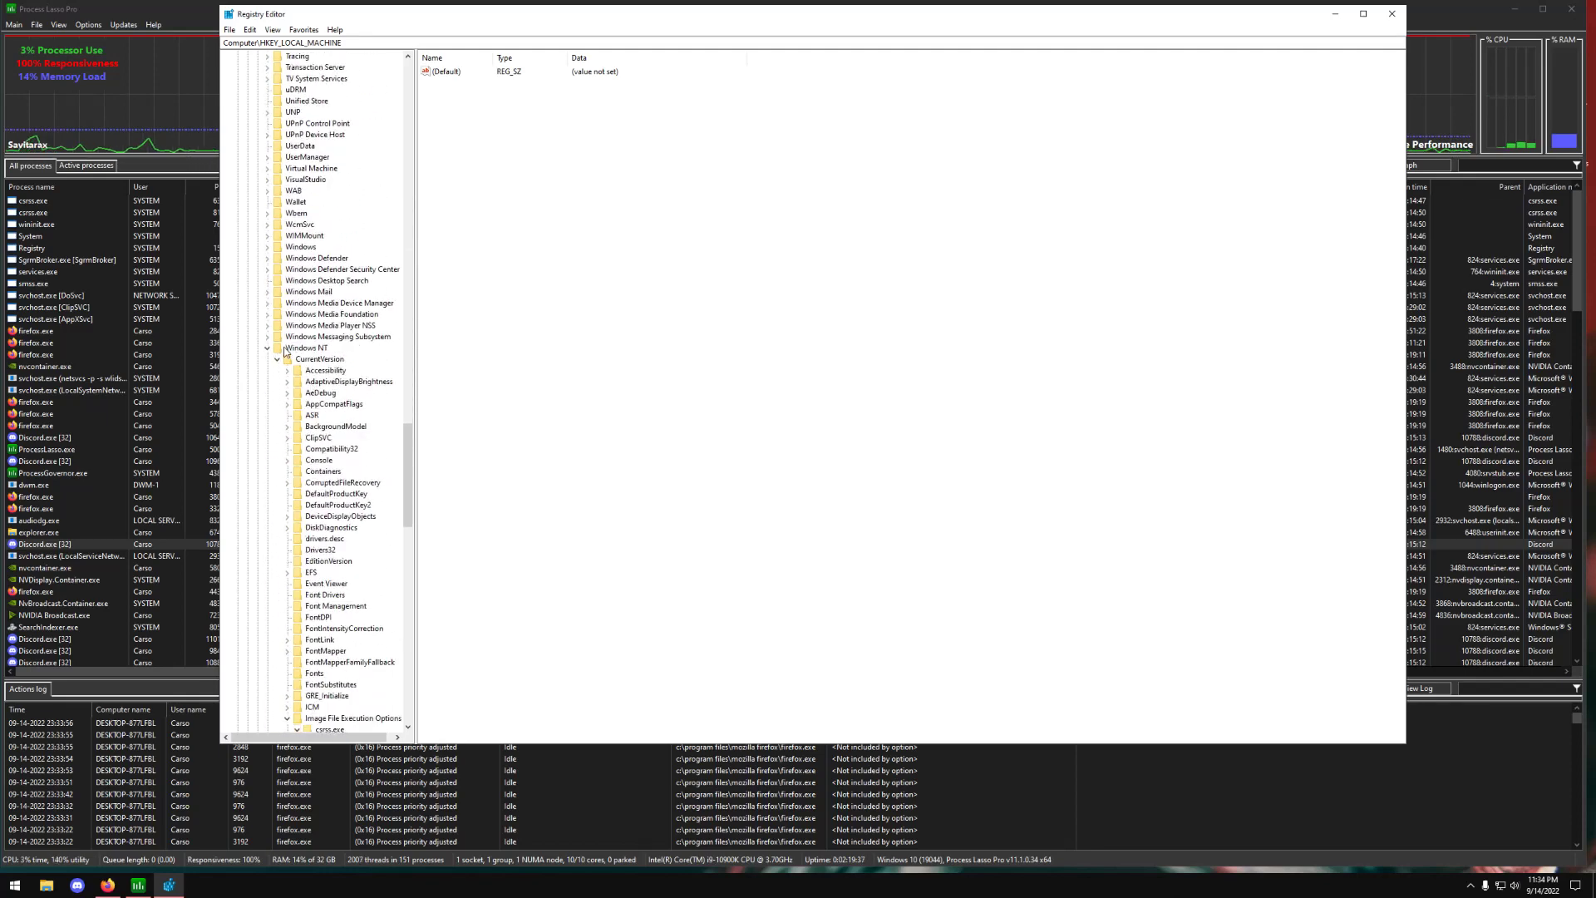
pyautogui.scroll(-1, 411, 456)
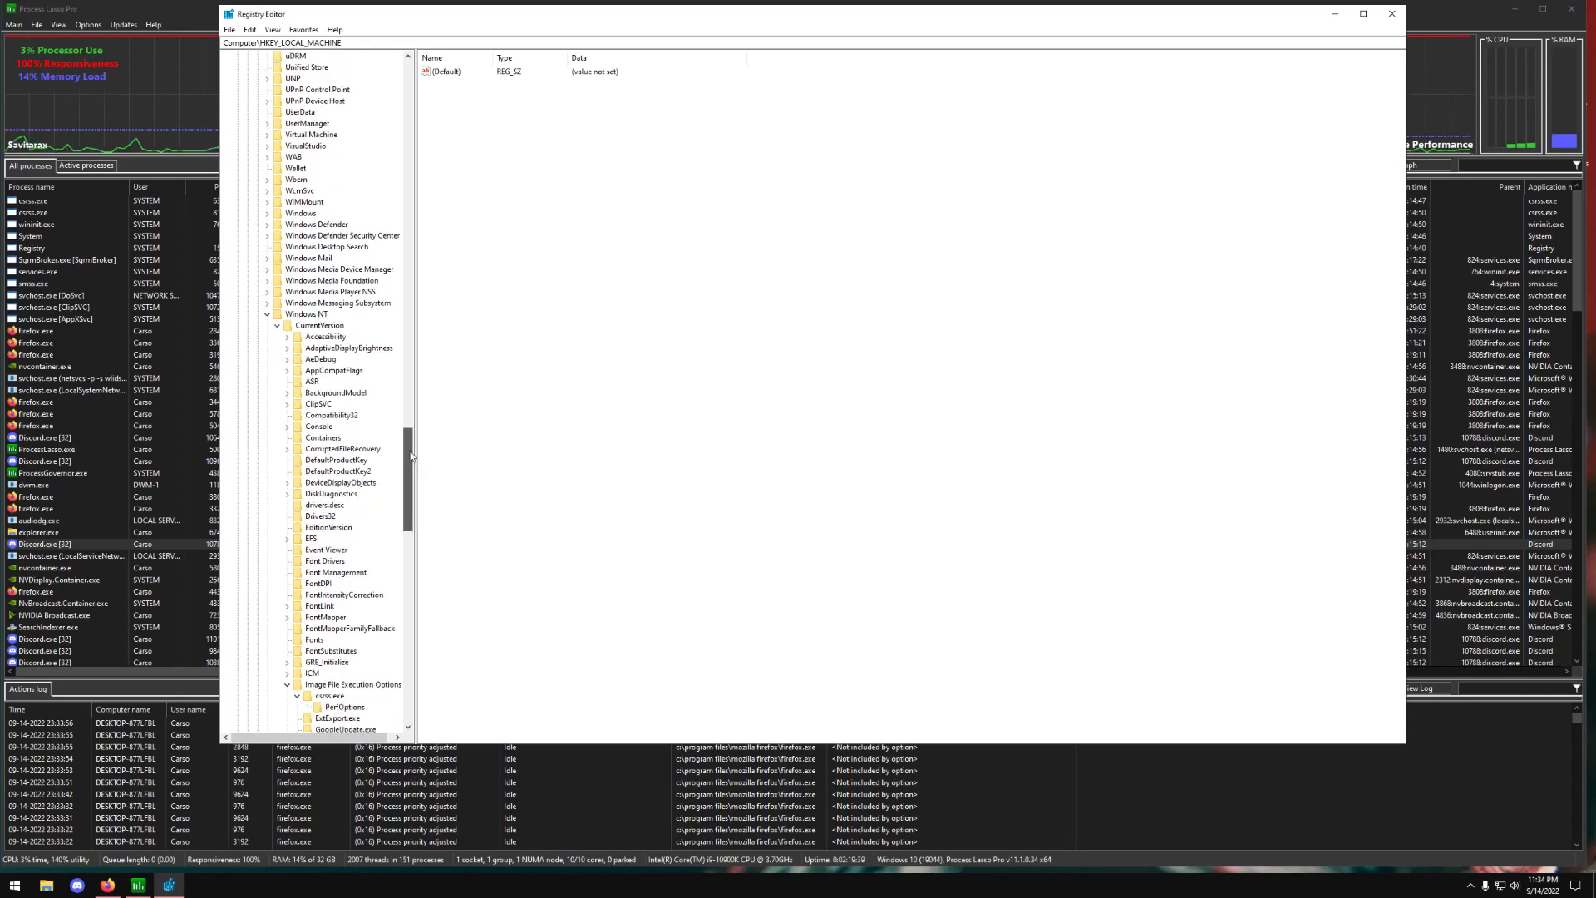
pyautogui.moveTo(411, 455); pyautogui.dragTo(410, 514)
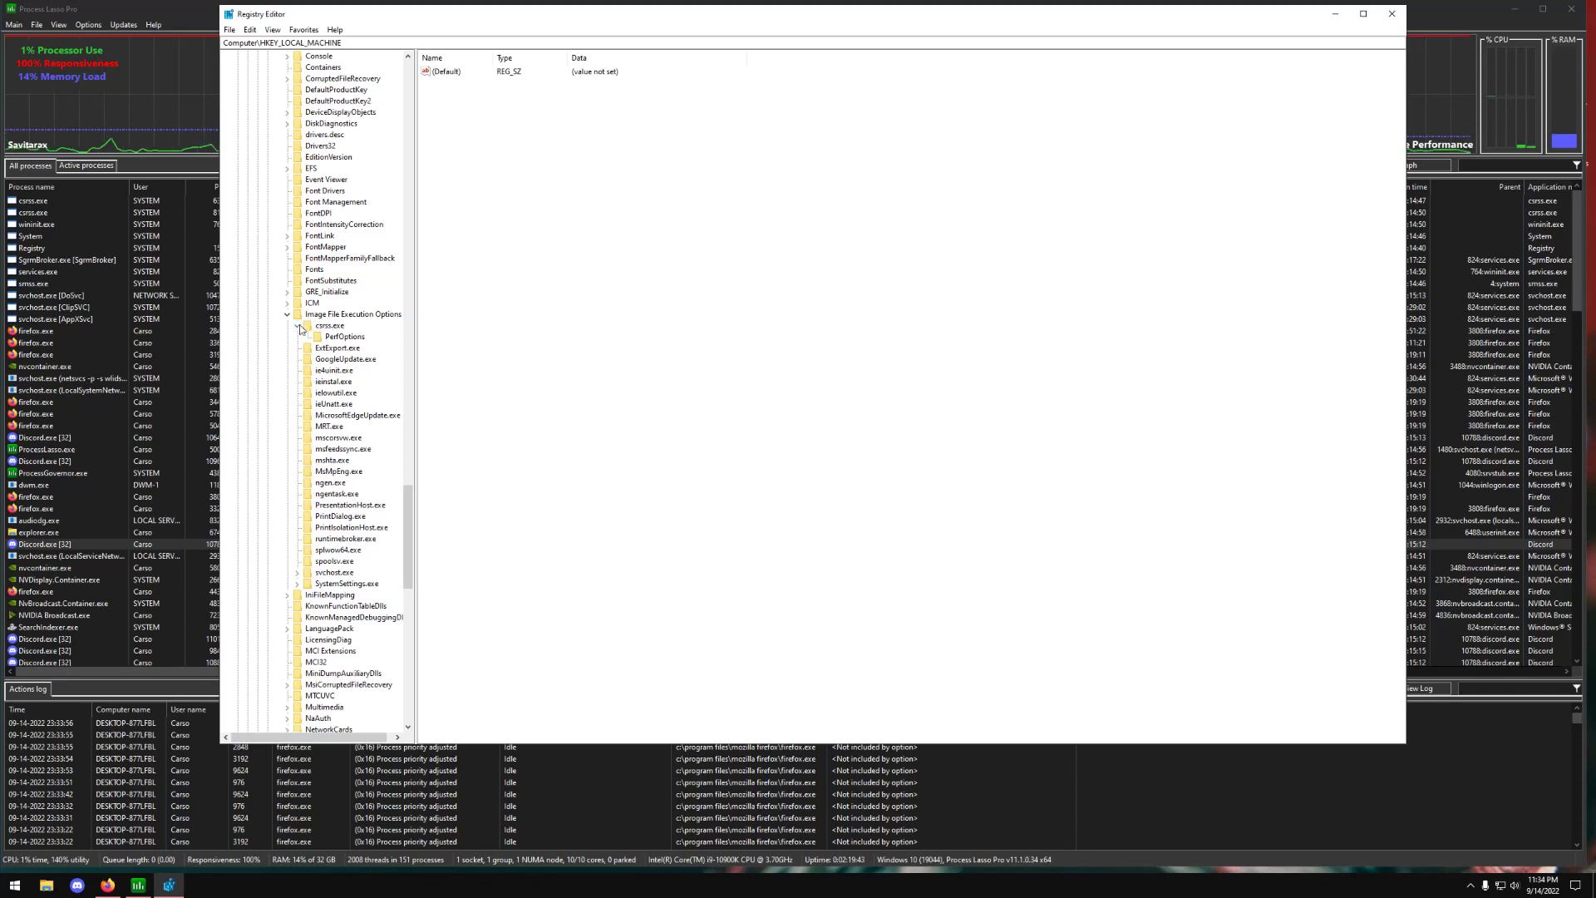
# - Show the new-key option for Image File Execution Options, and open the PerfOptions subkey under csrss.exe
pyautogui.rightClick(335, 316)
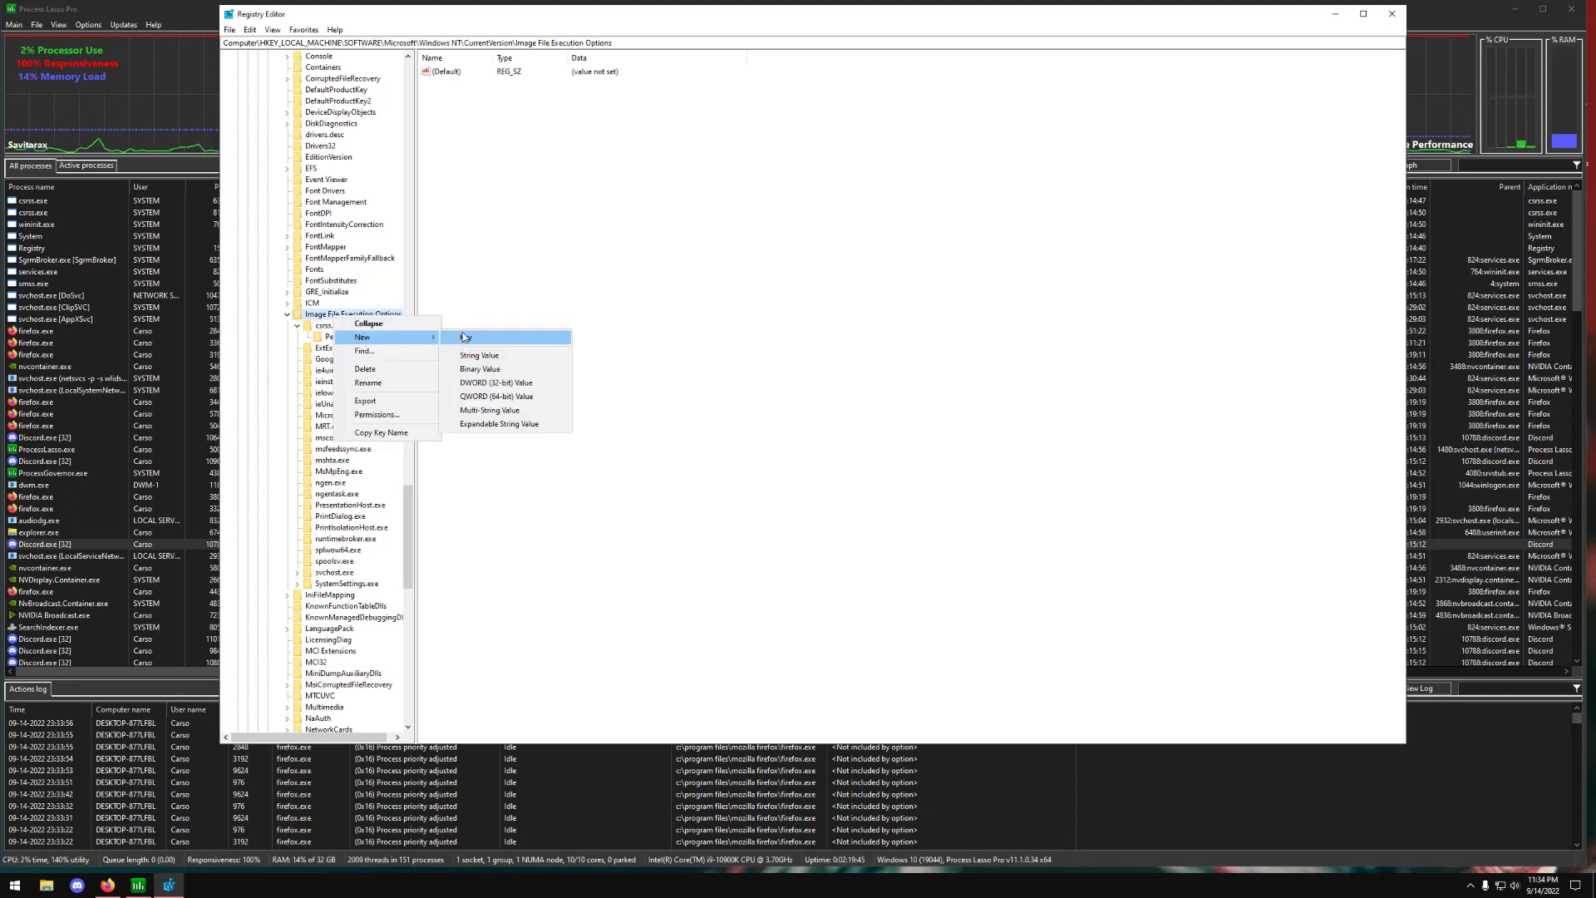
pyautogui.click(318, 334)
pyautogui.click(317, 328)
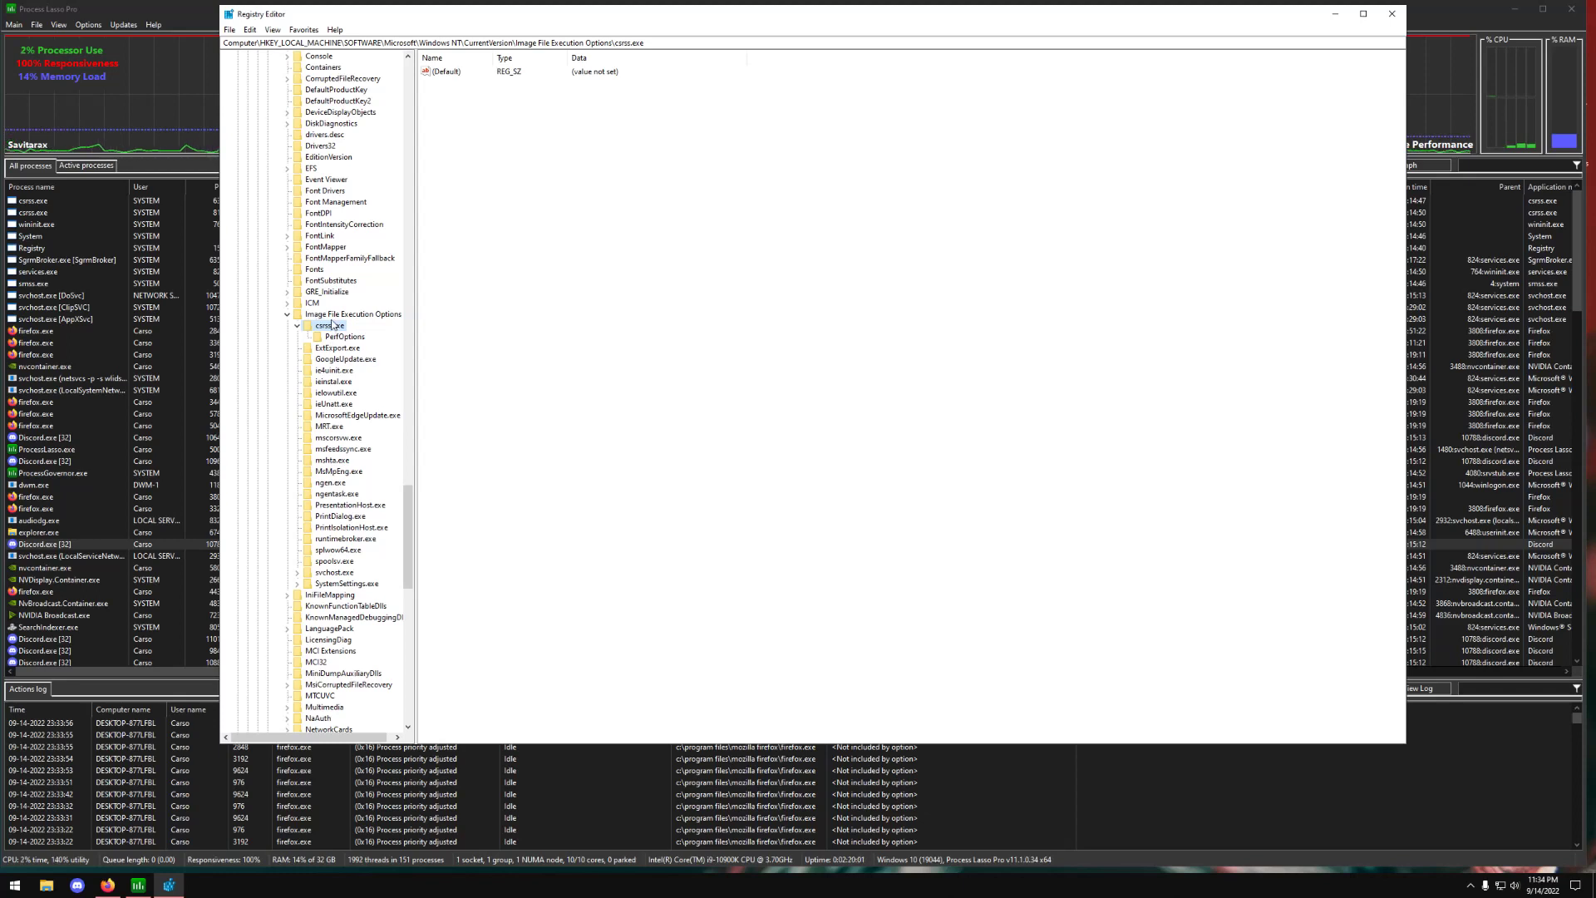
pyautogui.click(342, 337)
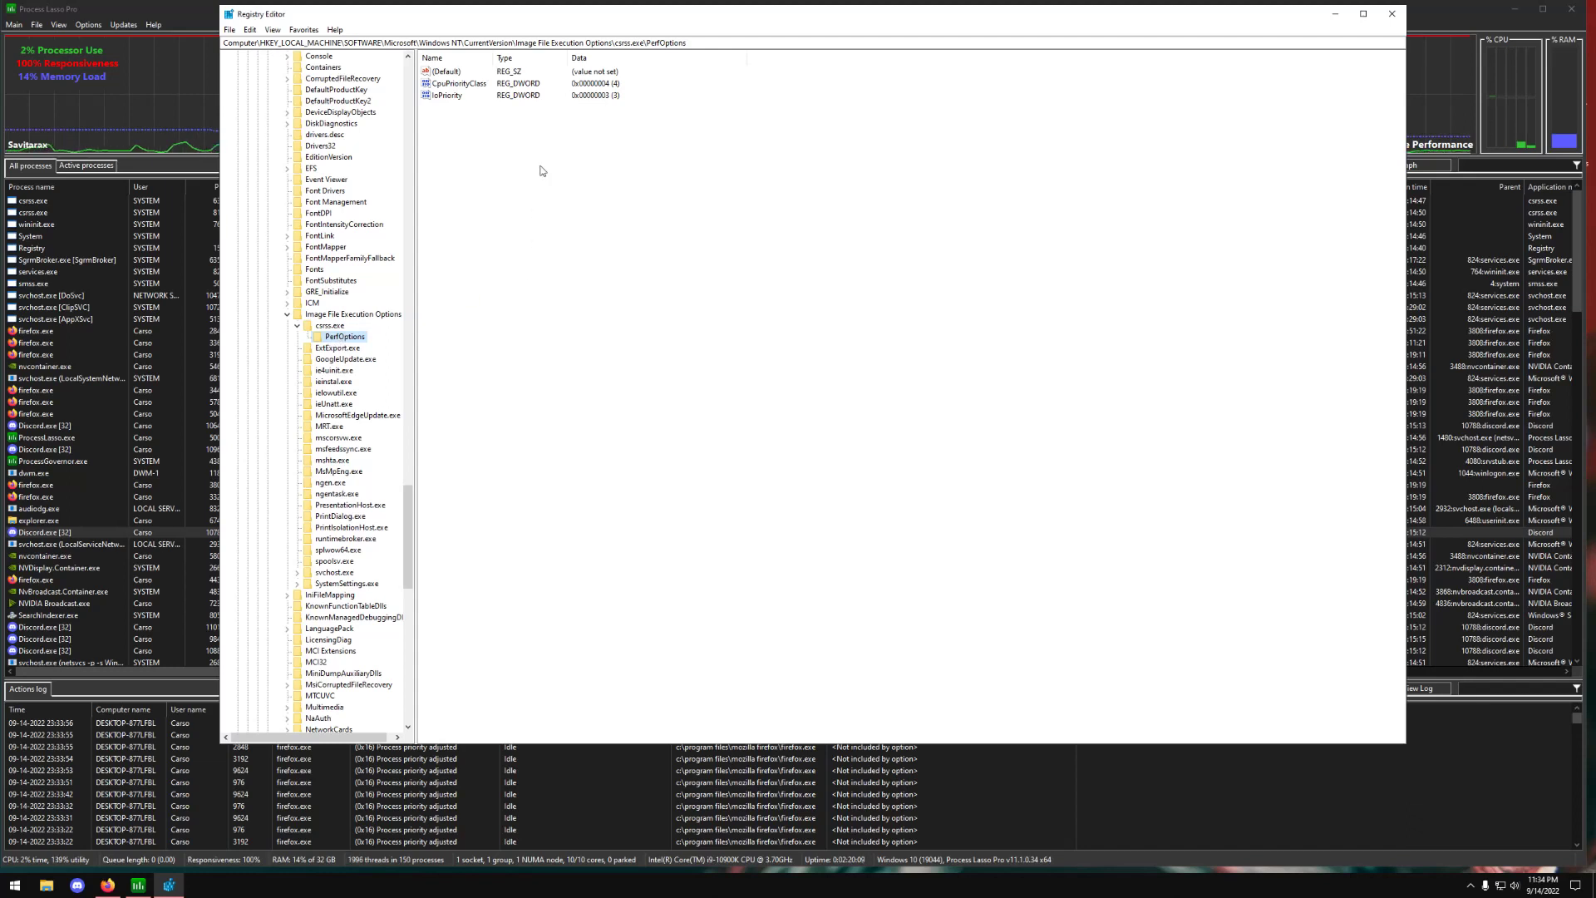
# - Add a new DWORD (32-bit) value to the PerfOptions key, keeping its default name
pyautogui.click(456, 84)
pyautogui.rightClick(451, 119)
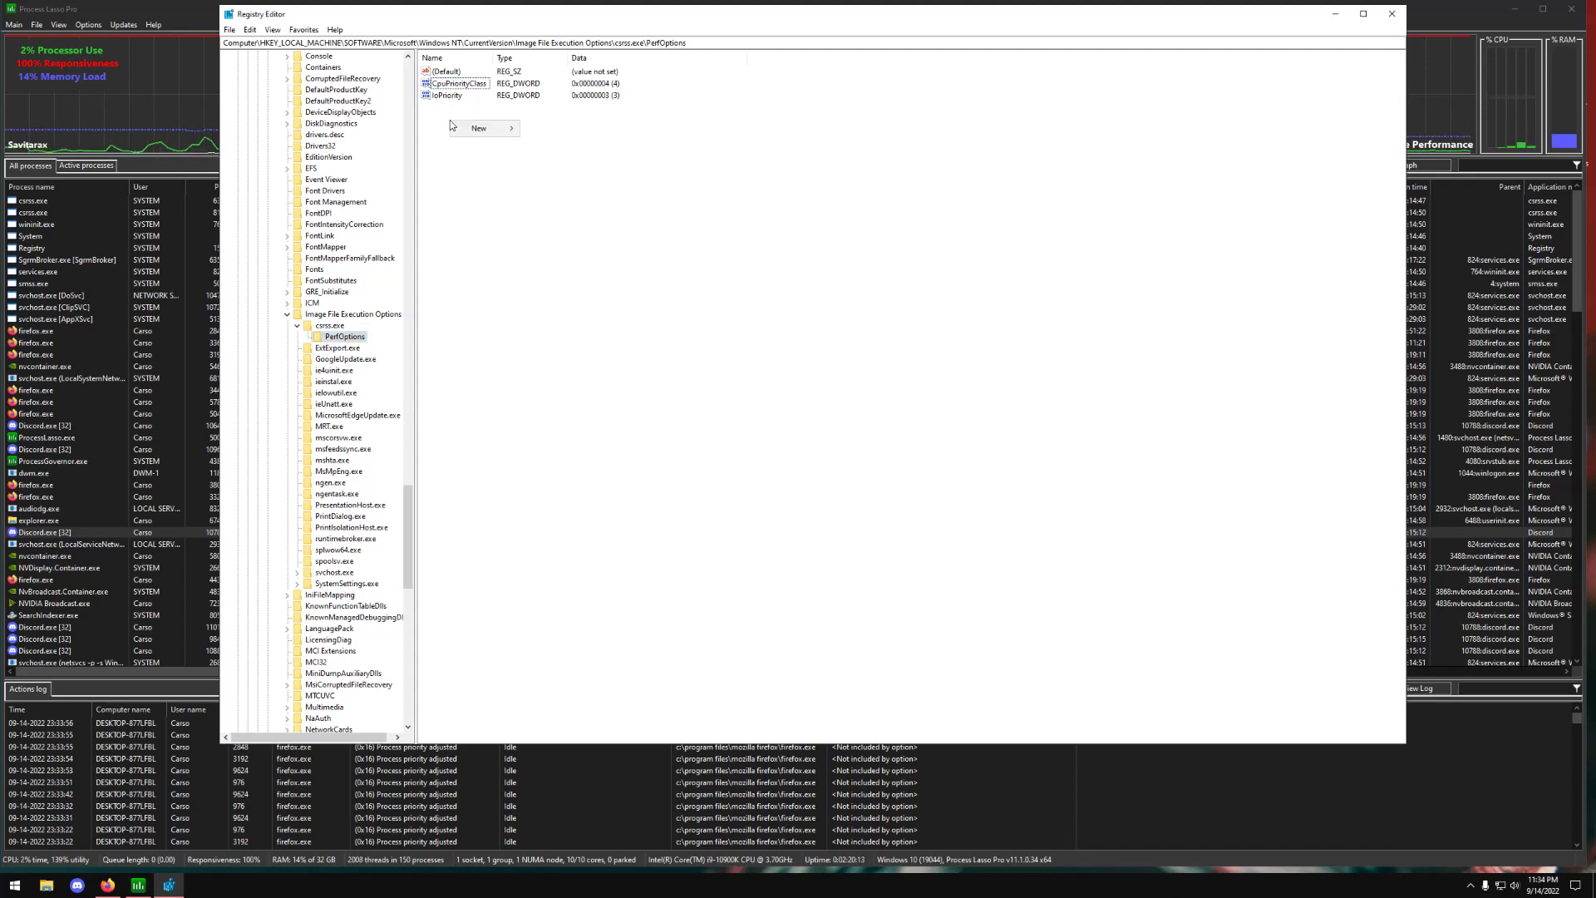
pyautogui.moveTo(466, 128)
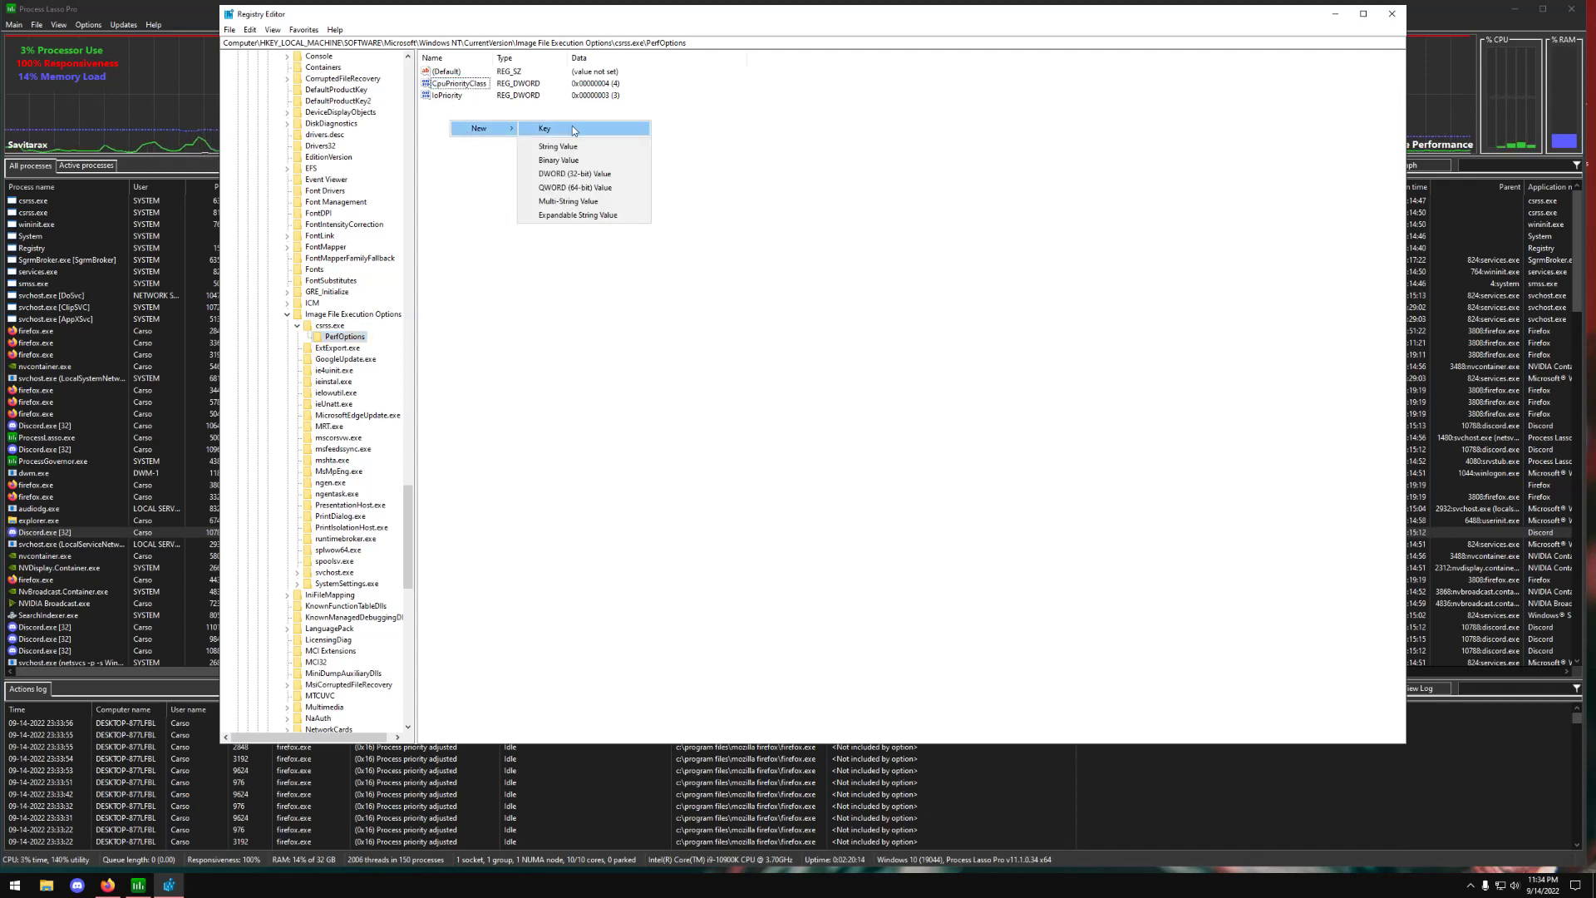
pyautogui.click(574, 174)
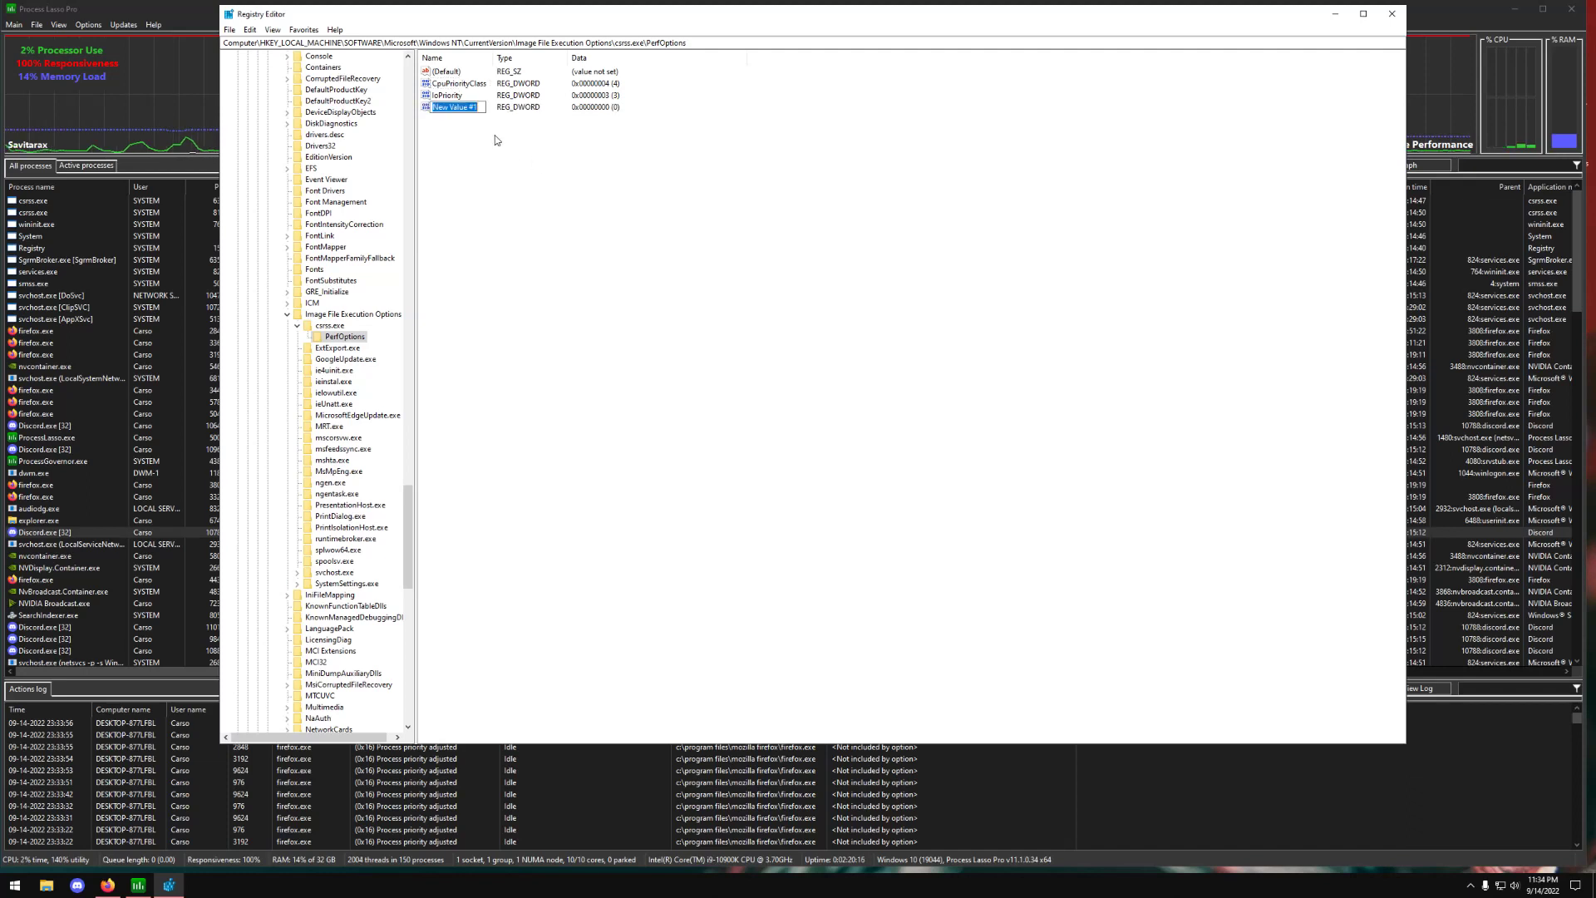
pyautogui.click(455, 85)
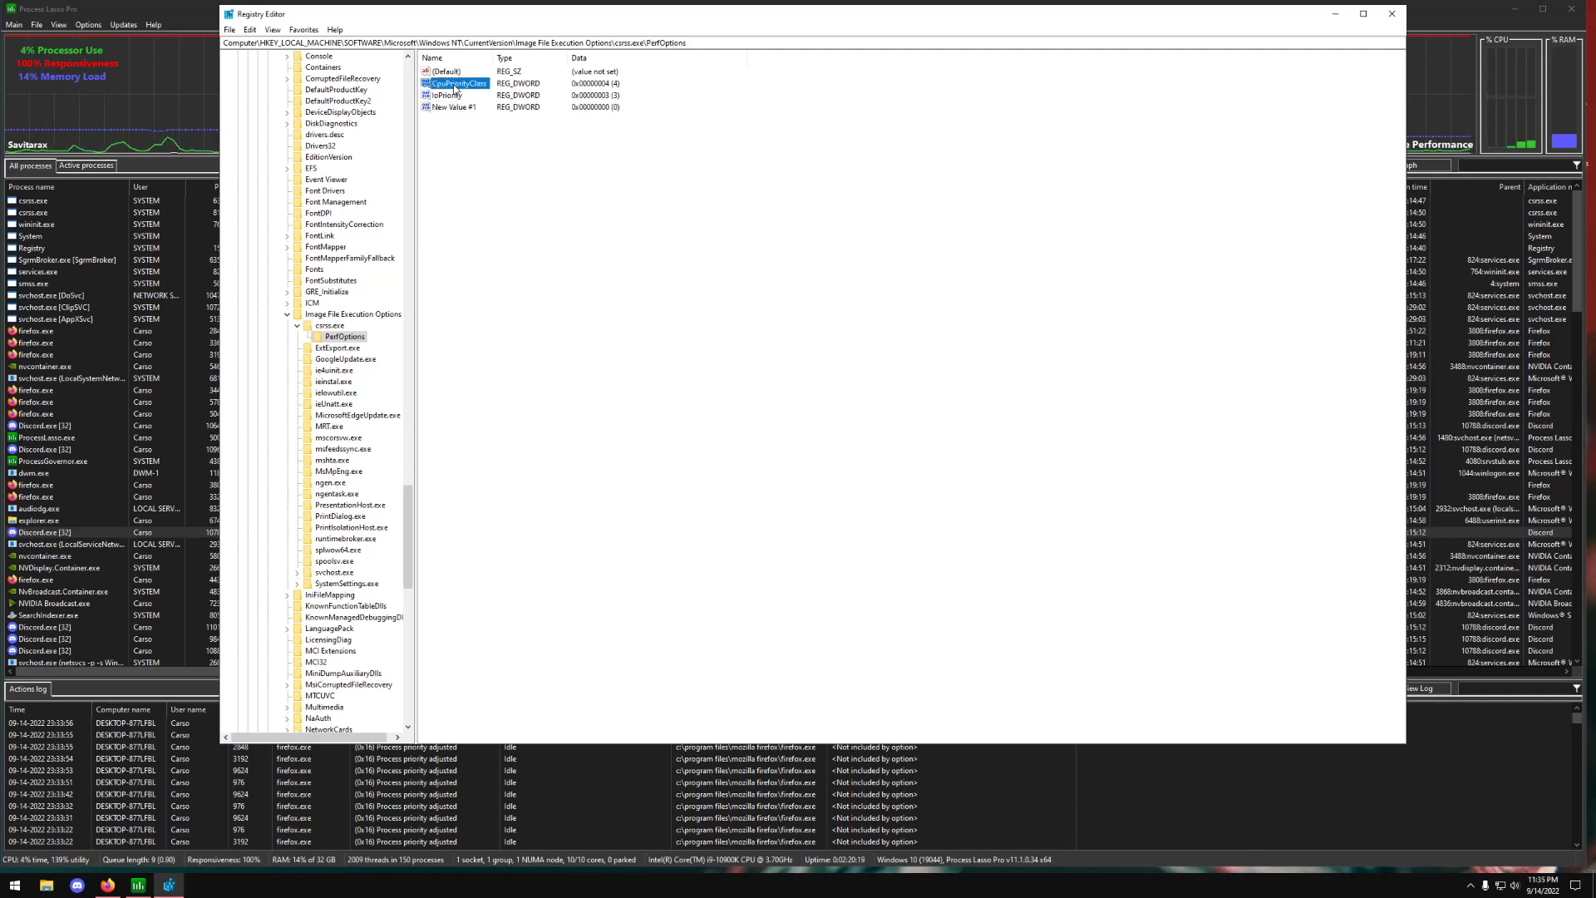
# - Delete the newly added DWORD value from the PerfOptions key
pyautogui.rightClick(456, 108)
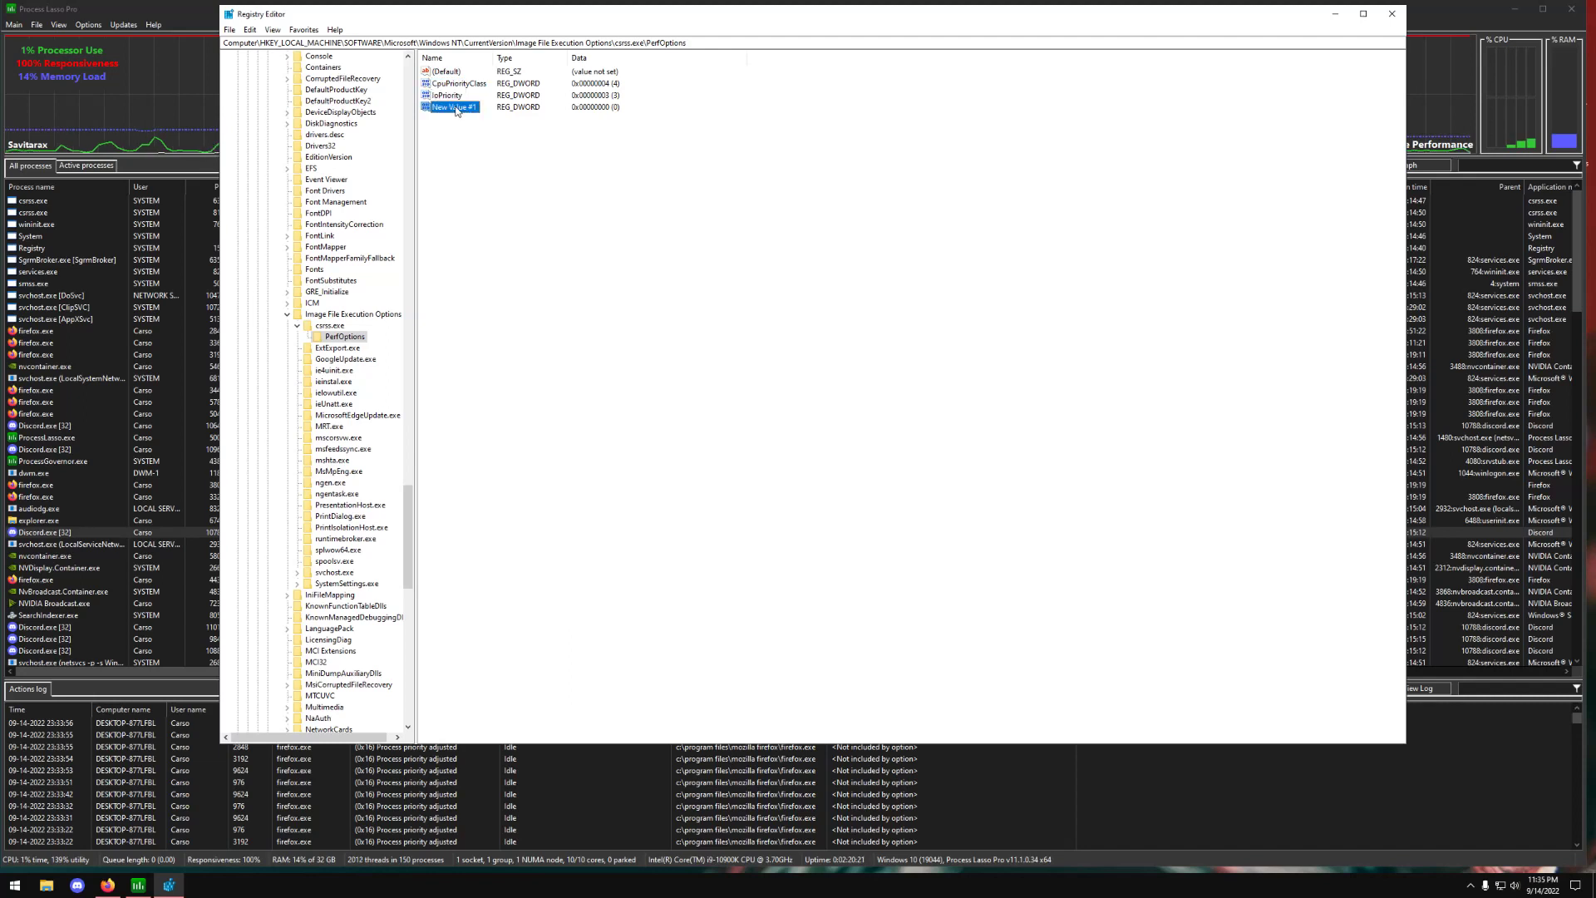
pyautogui.click(479, 147)
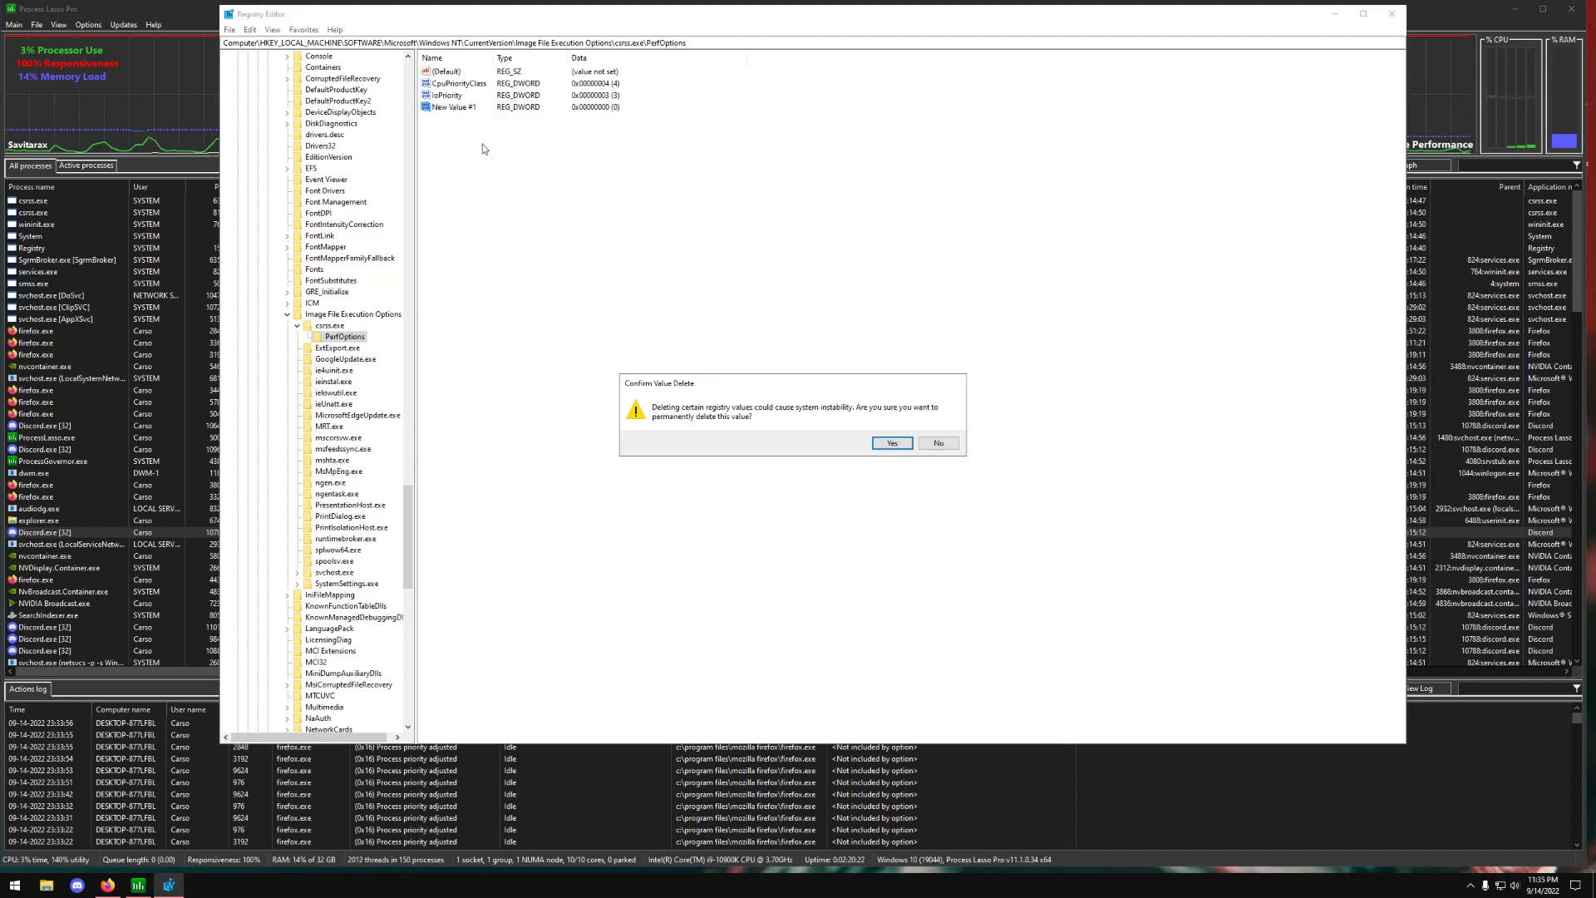
pyautogui.click(890, 447)
# - Open the CpuPriorityClass and IoPriority values for editing to examine their data, closing each without changes
pyautogui.click(455, 84)
pyautogui.rightClick(456, 85)
pyautogui.click(479, 97)
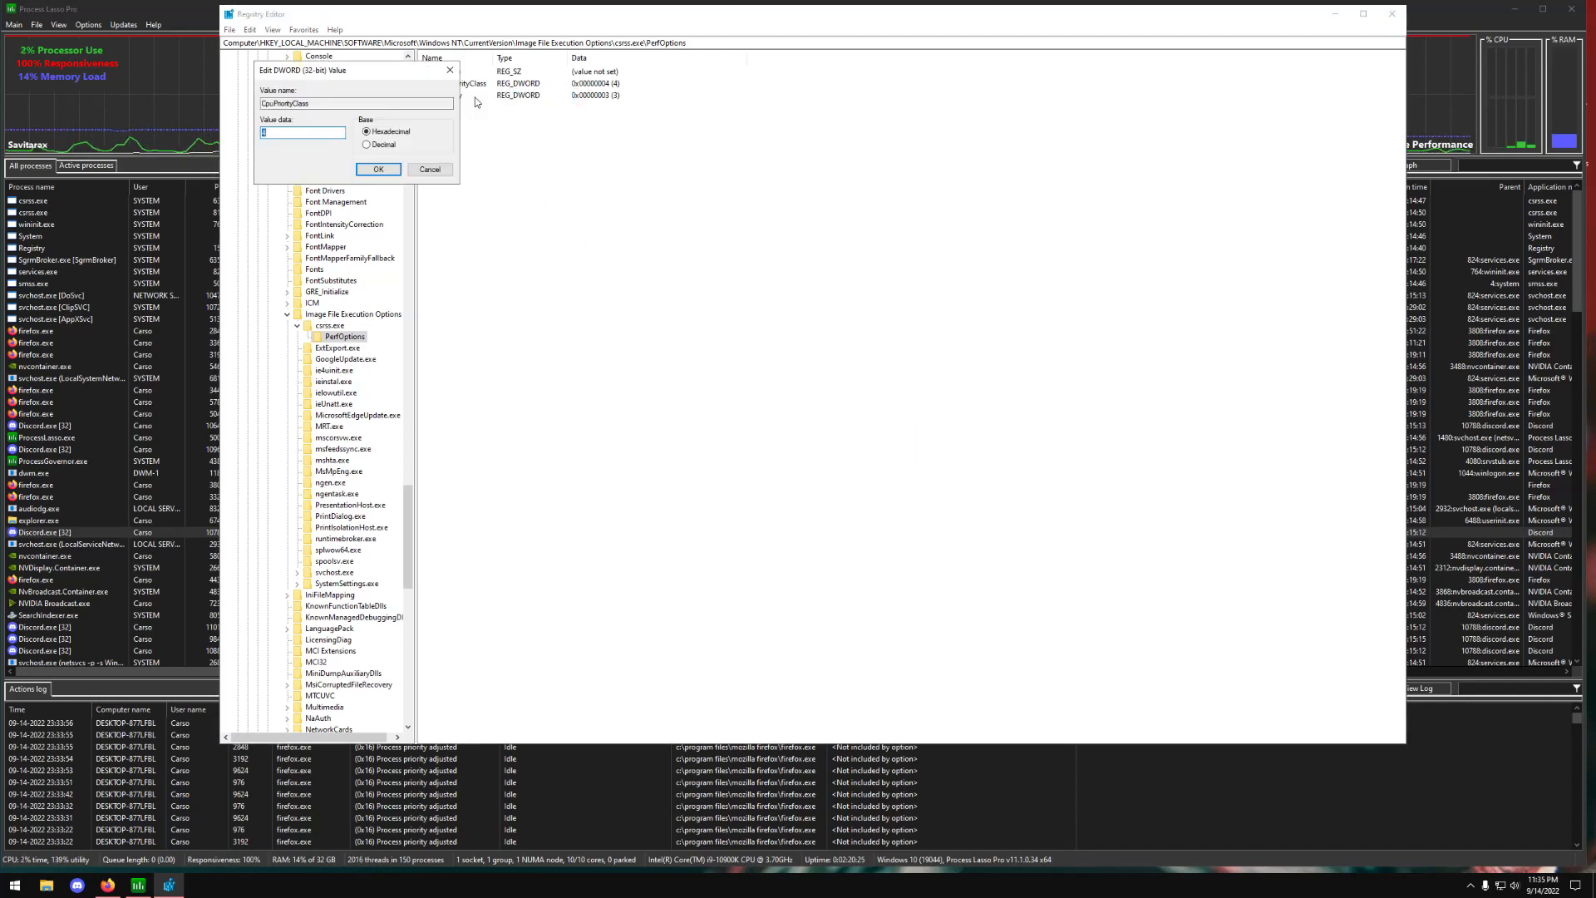
pyautogui.click(450, 70)
pyautogui.rightClick(456, 96)
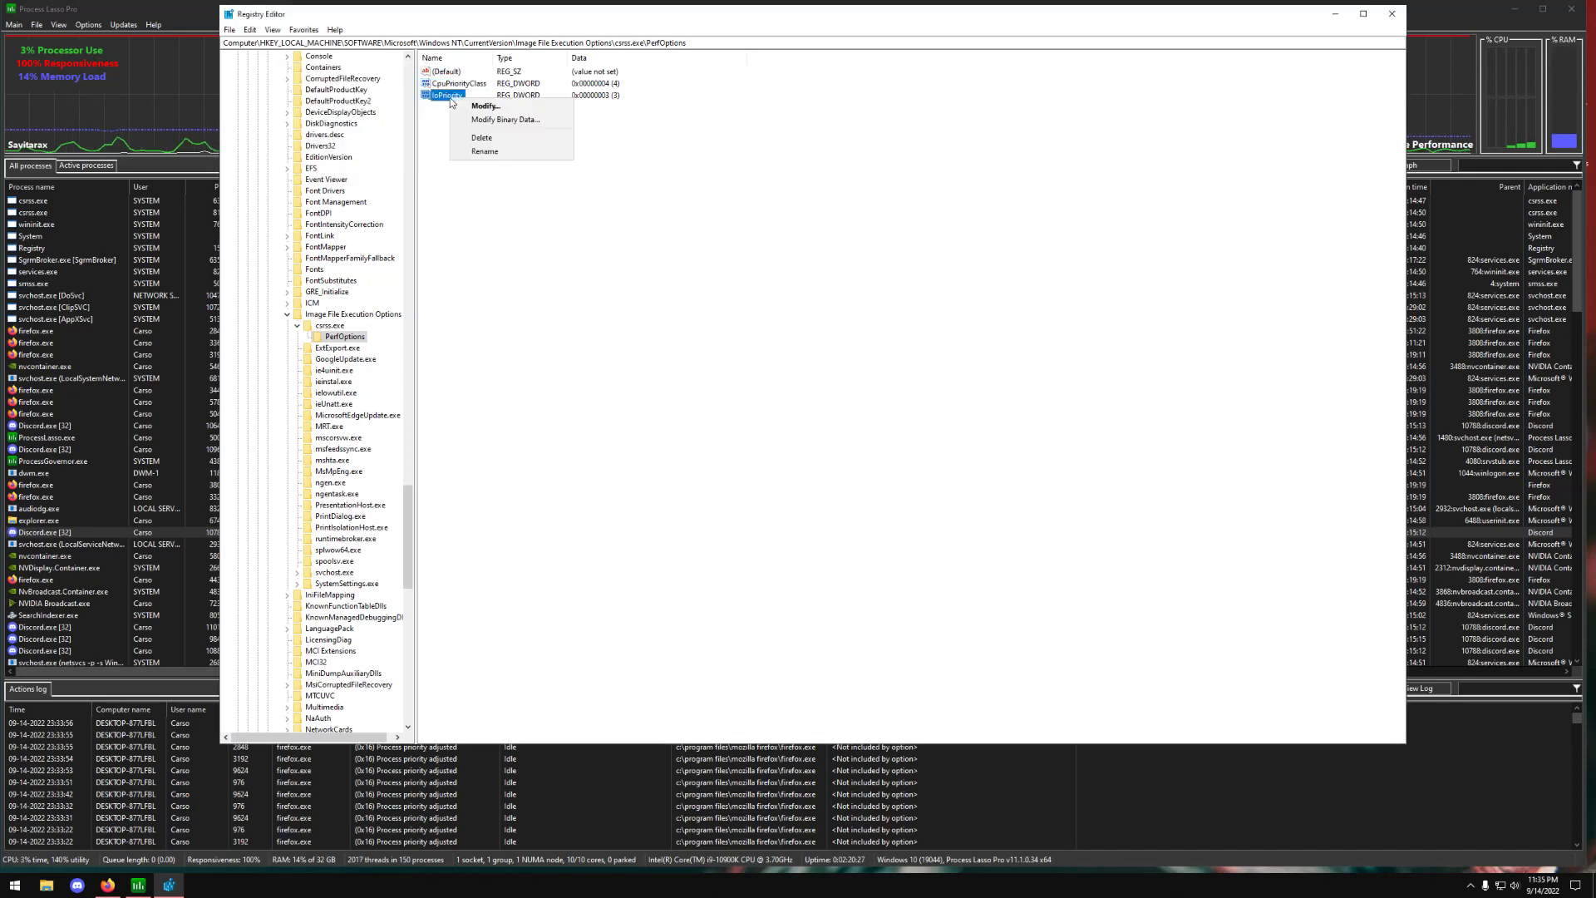
pyautogui.click(474, 113)
pyautogui.click(449, 70)
pyautogui.click(470, 86)
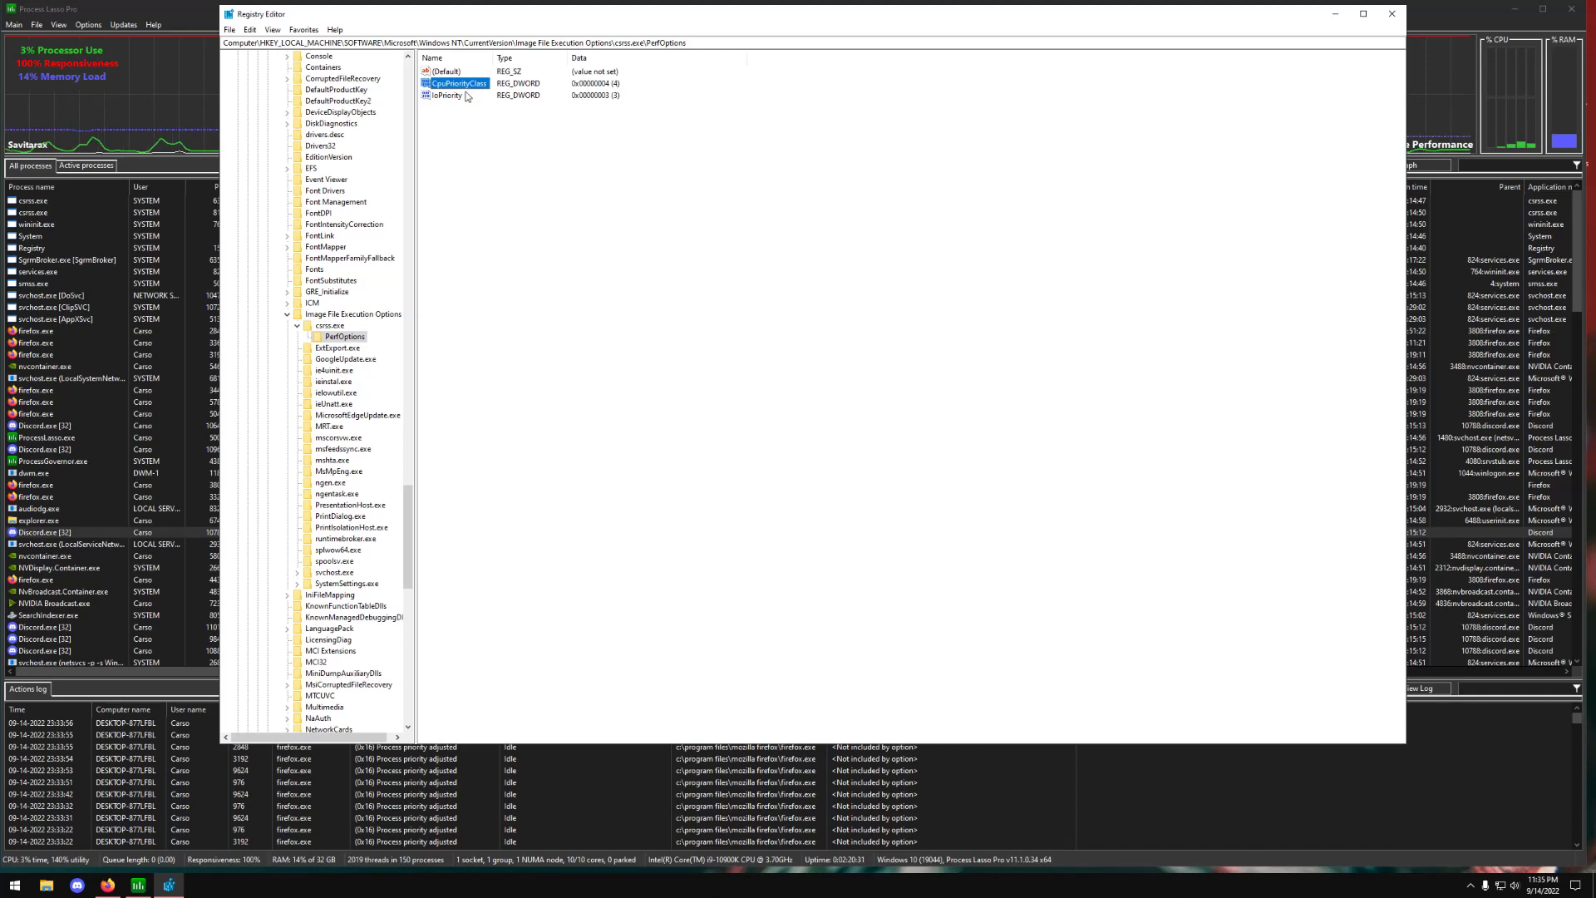
pyautogui.click(449, 97)
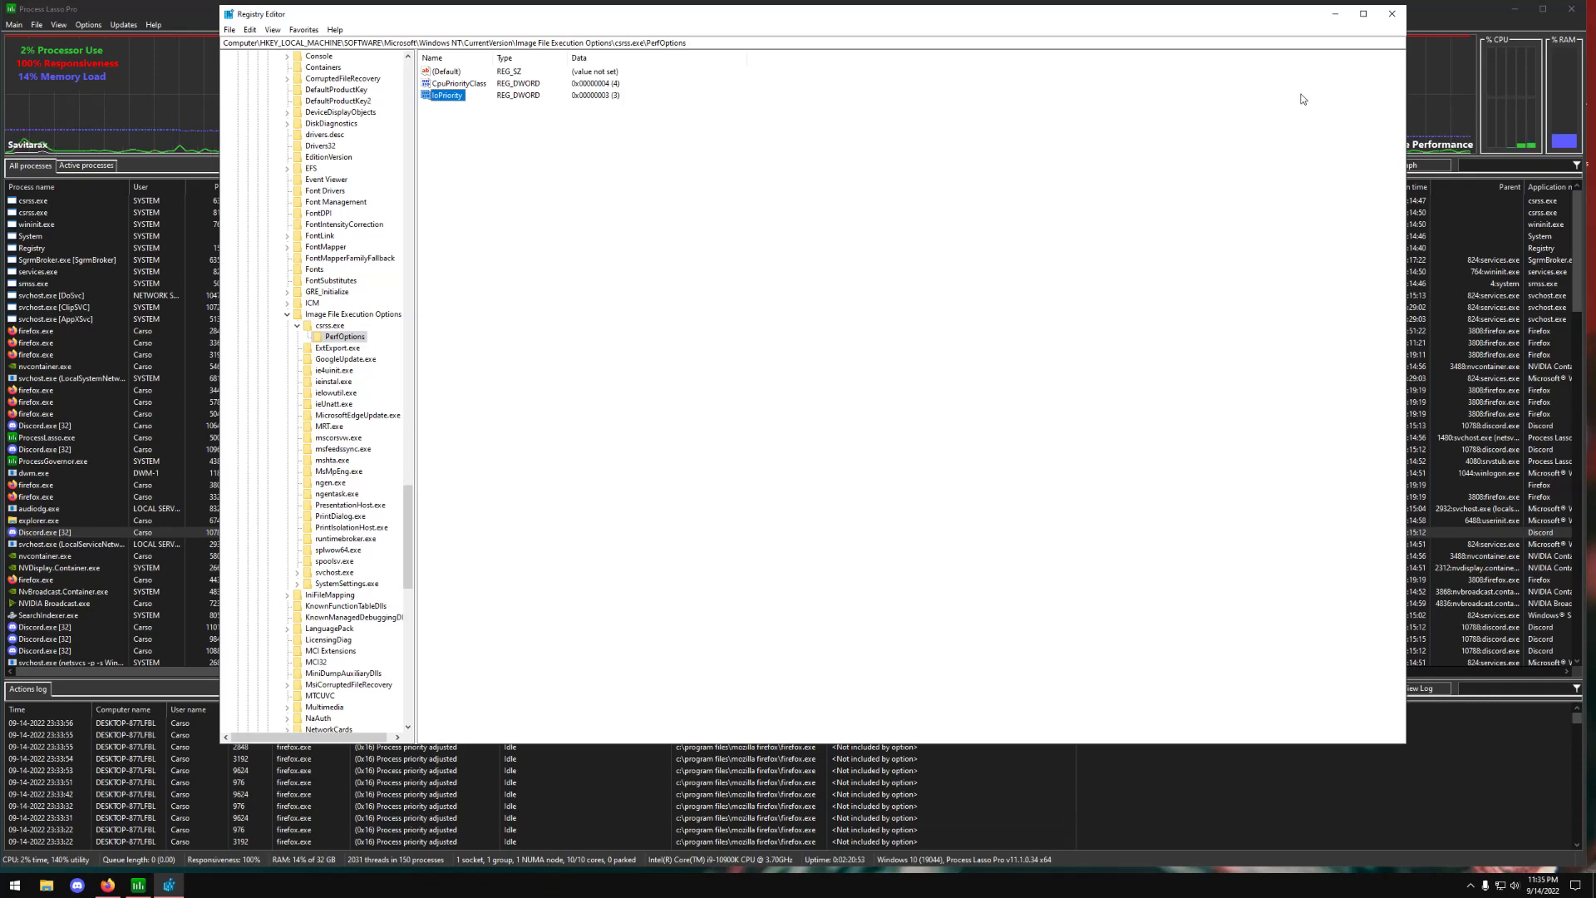
# - Open Task Manager, sort the processes by name and find the Windows processes group
pyautogui.rightClick(596, 888)
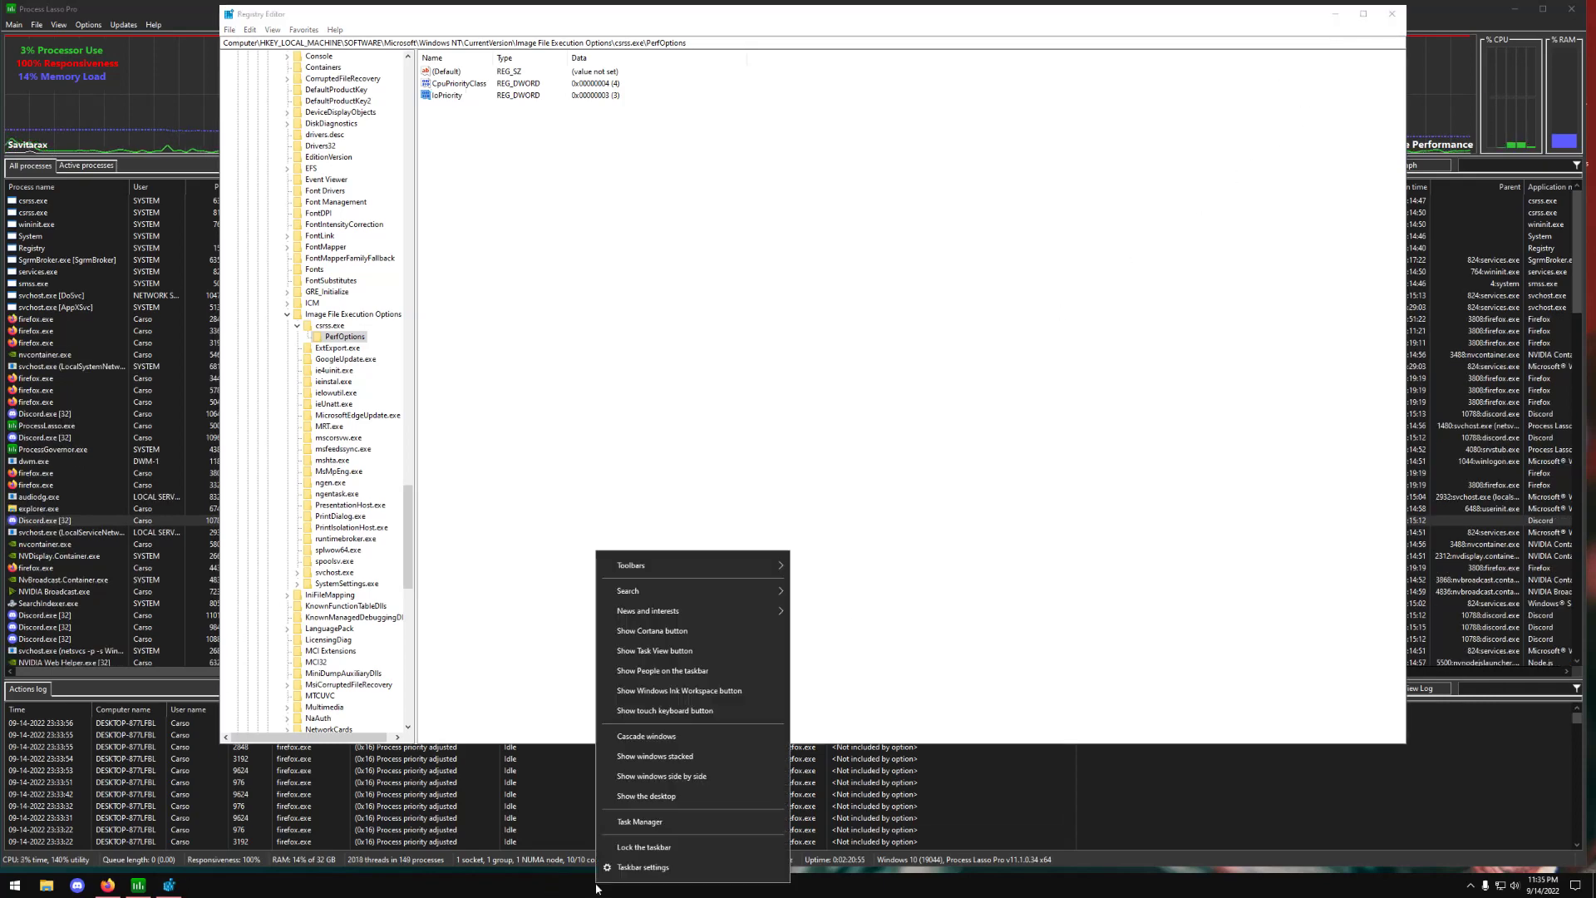
pyautogui.click(641, 823)
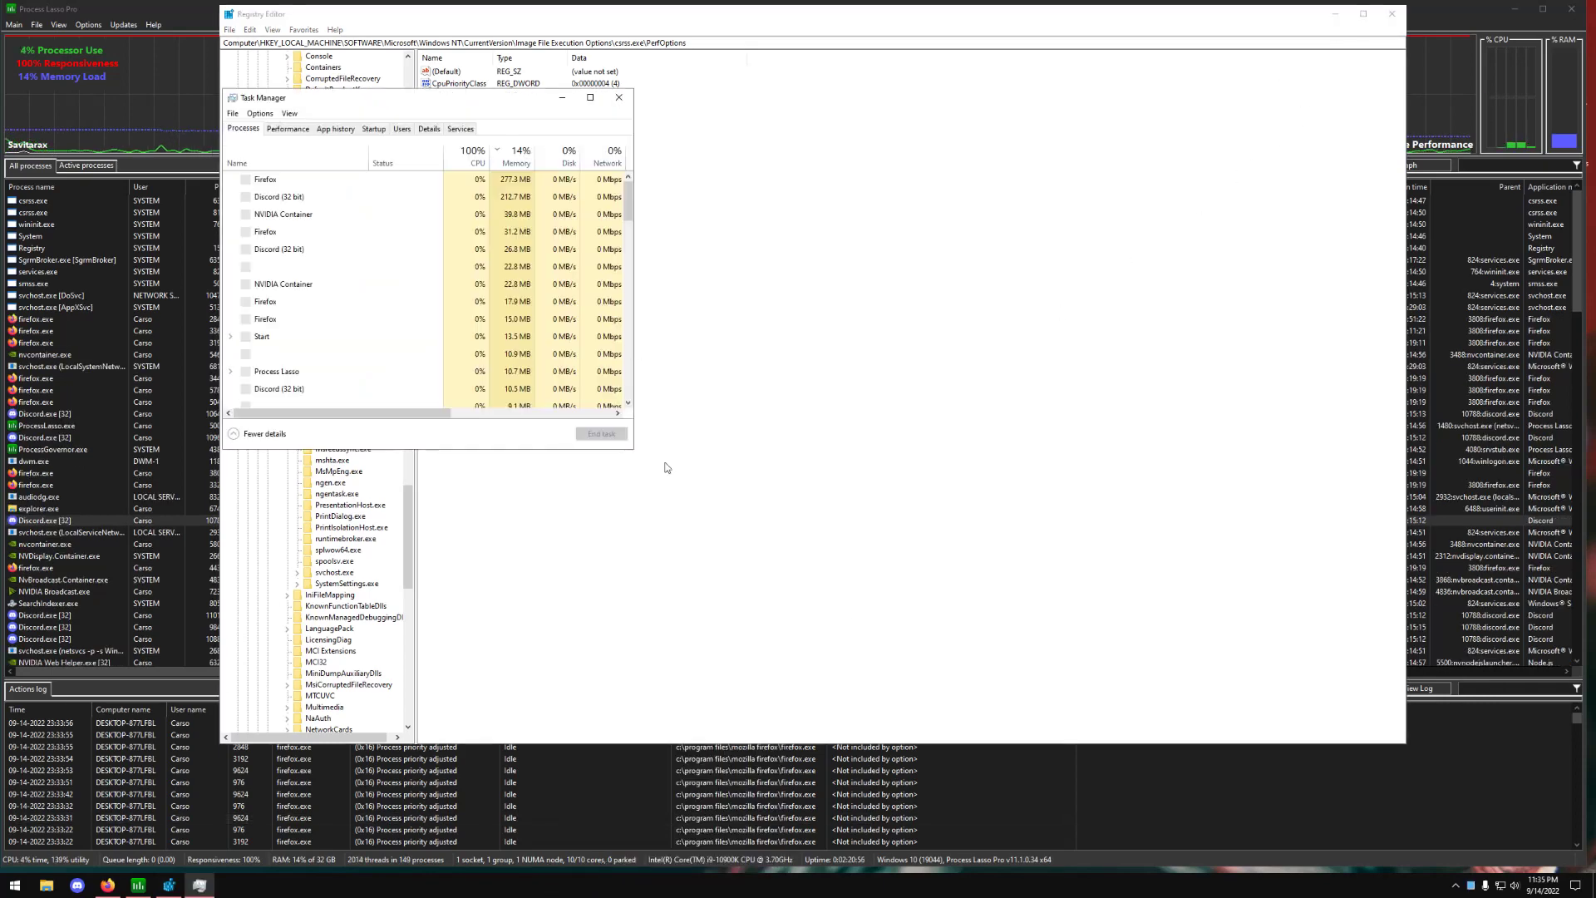
pyautogui.click(292, 148)
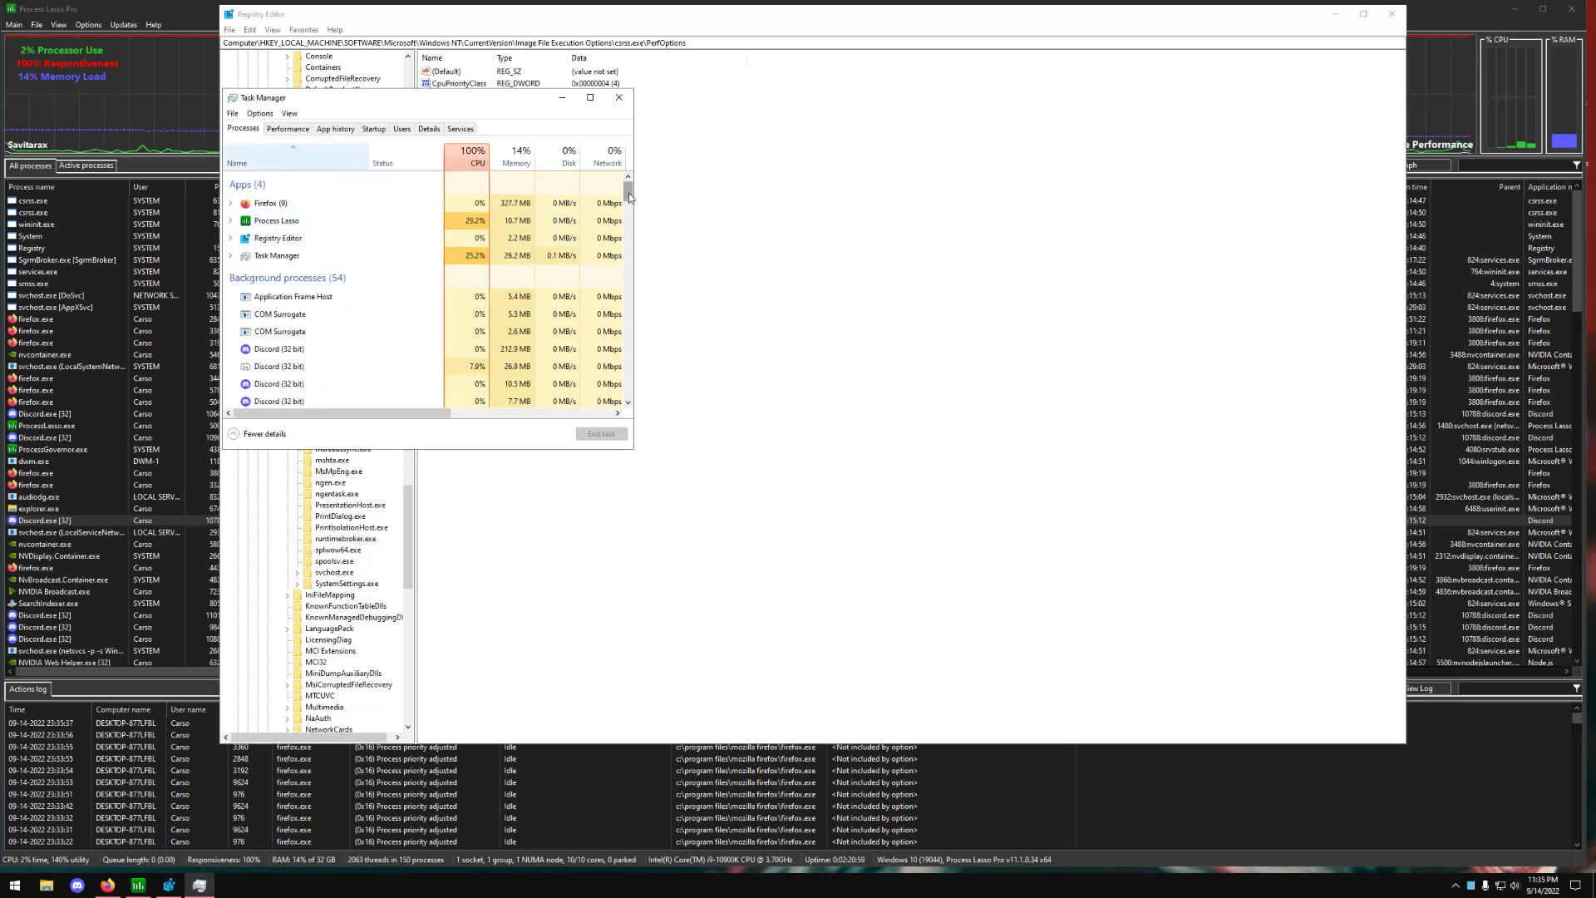
pyautogui.moveTo(630, 189); pyautogui.dragTo(659, 287)
# - Go to the details of the first Client Server Runtime Process and check the priority assigned to csrss.exe
pyautogui.click(331, 230)
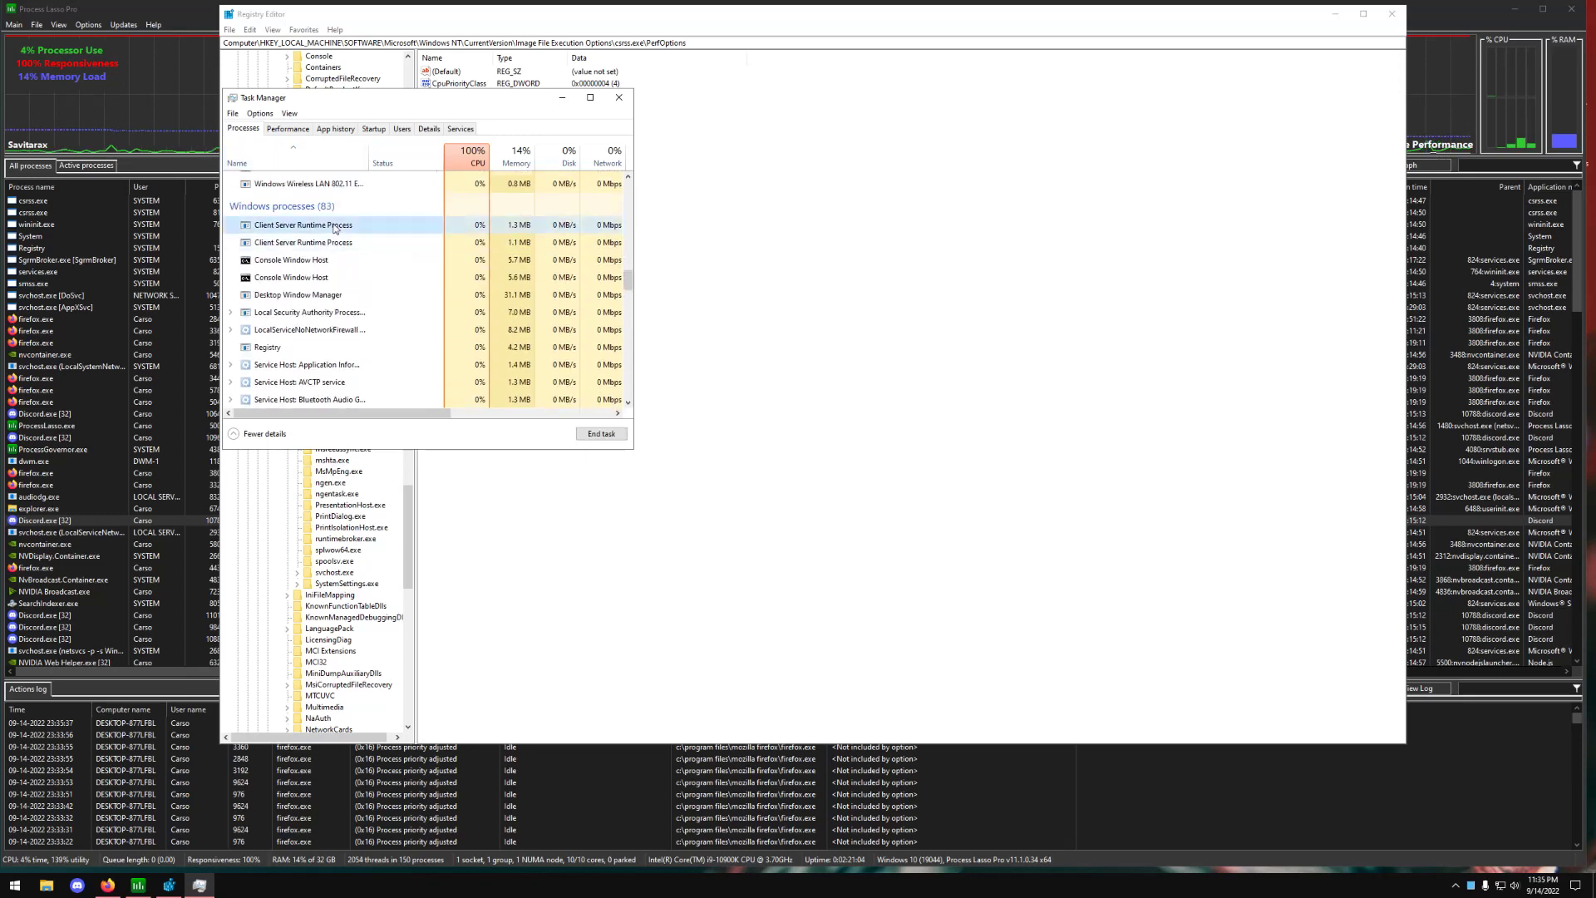
pyautogui.rightClick(331, 229)
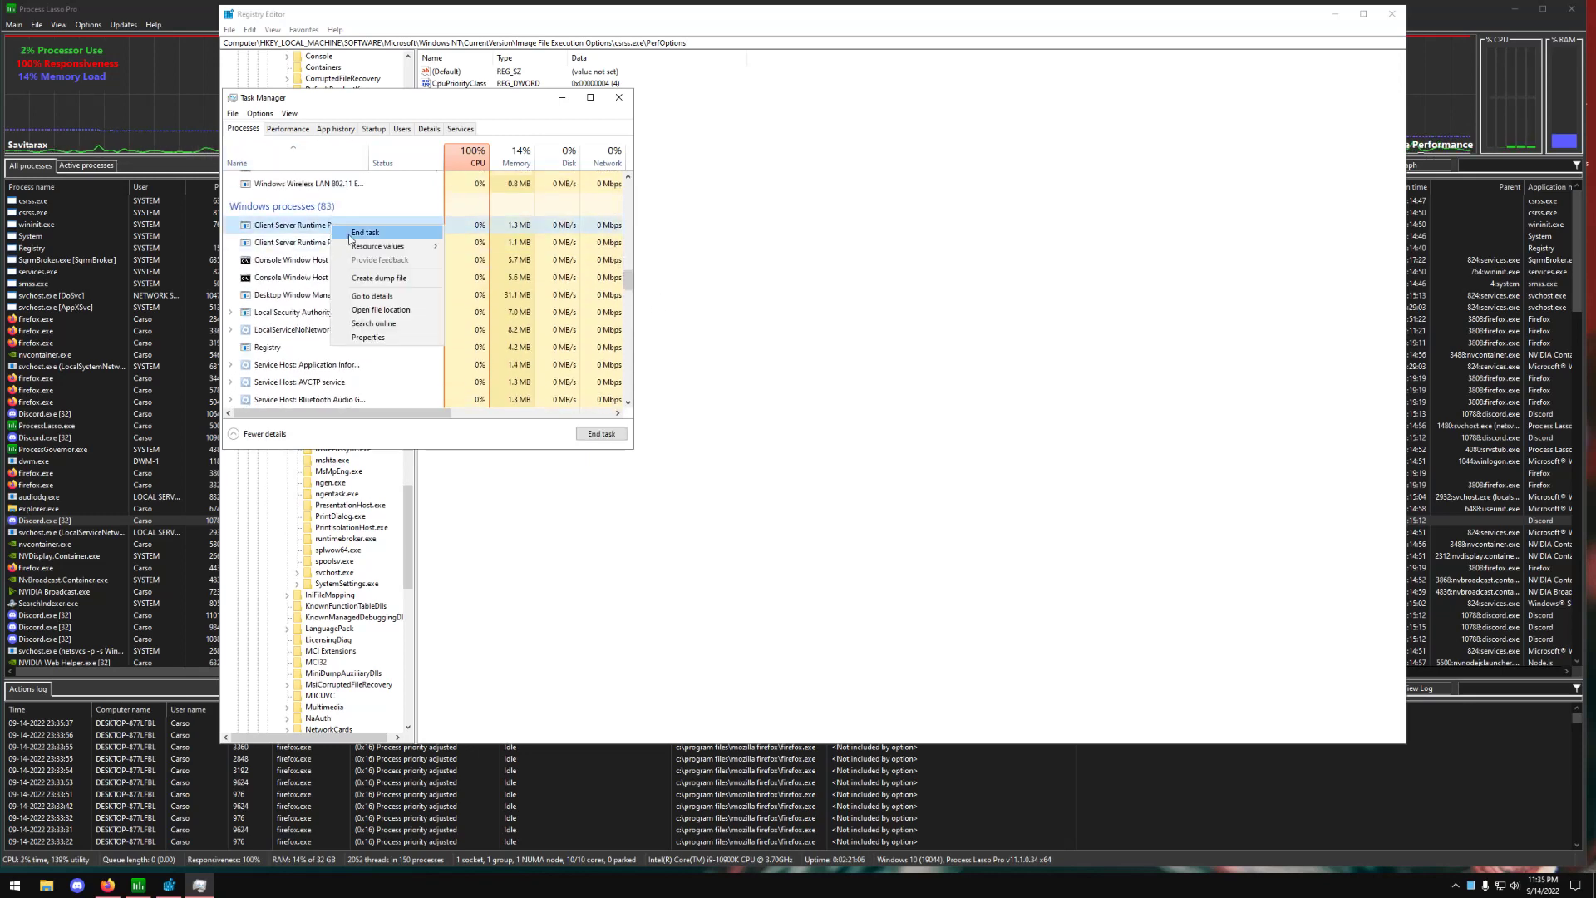
pyautogui.click(375, 289)
pyautogui.rightClick(247, 407)
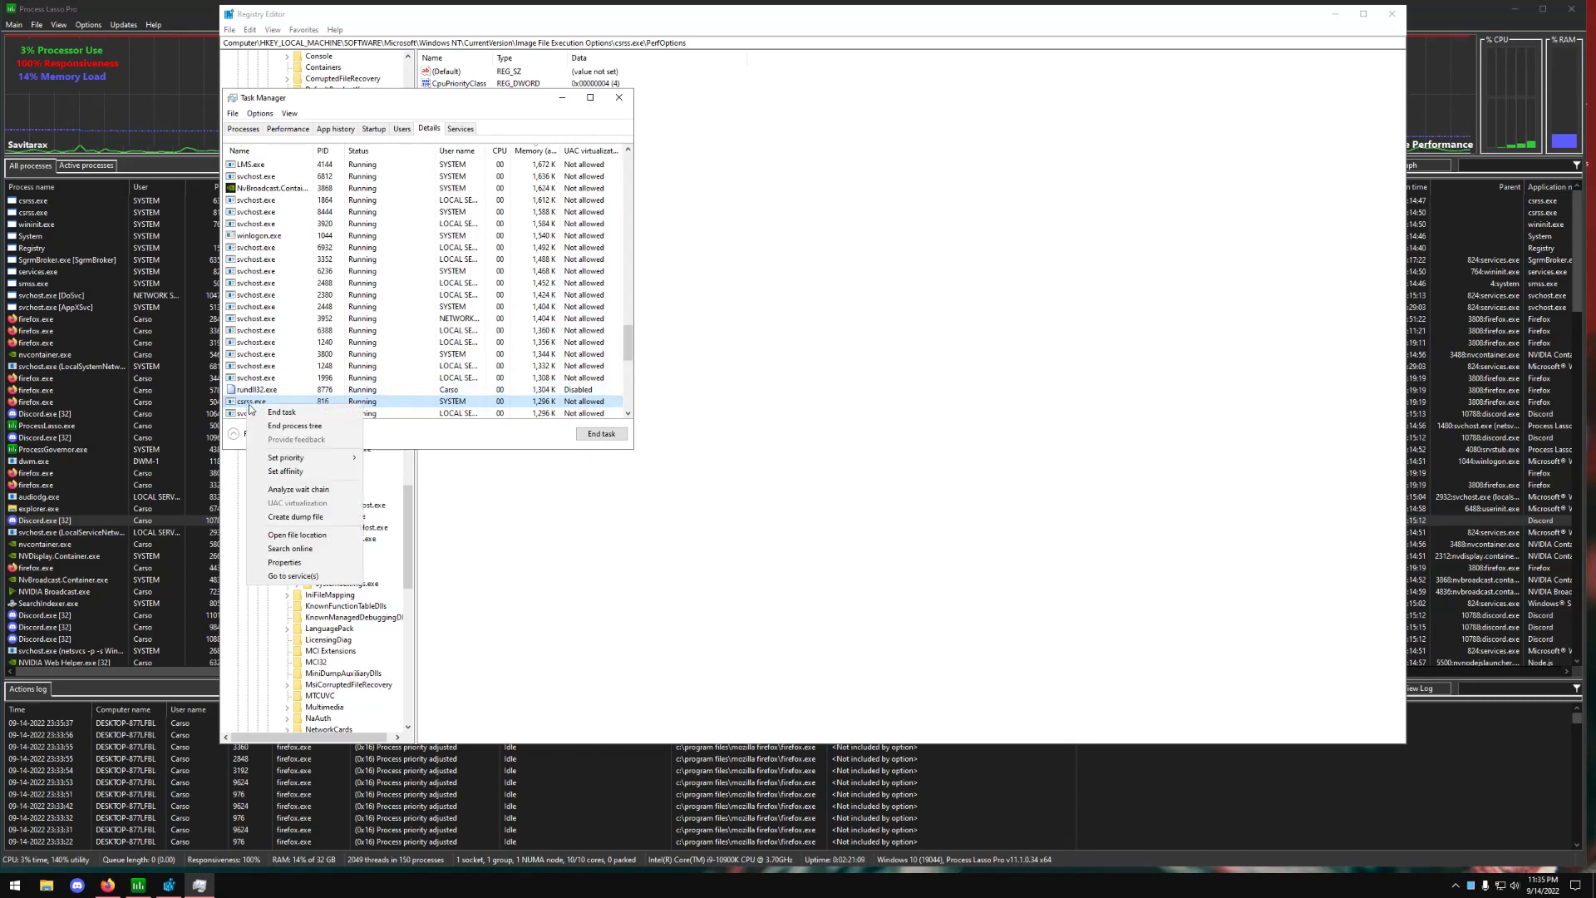
pyautogui.moveTo(287, 458)
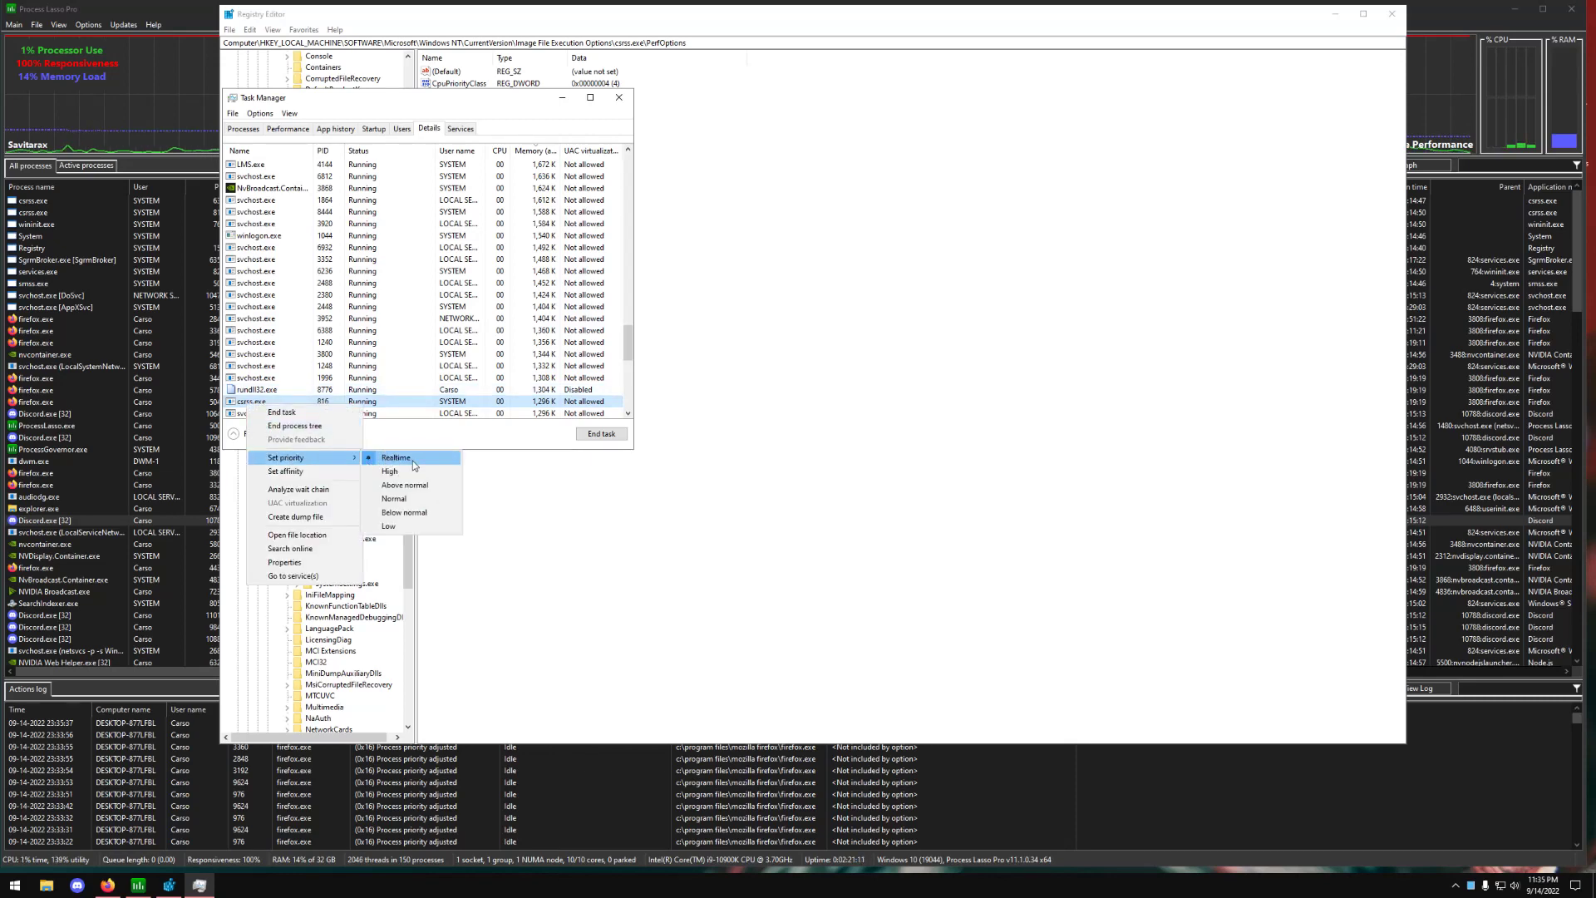
pyautogui.click(687, 385)
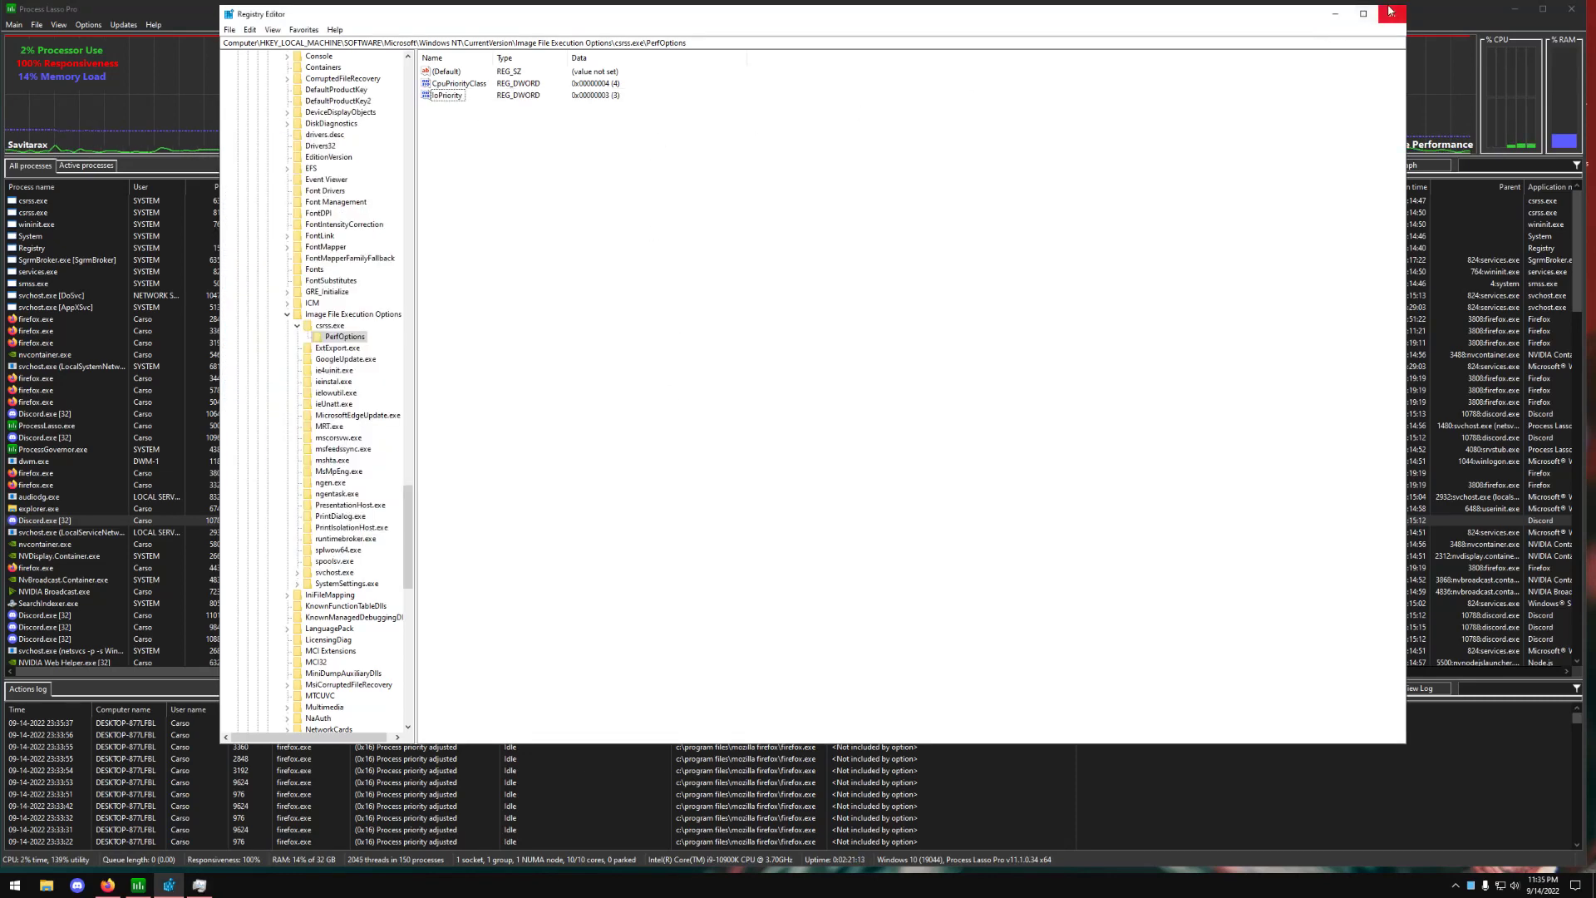